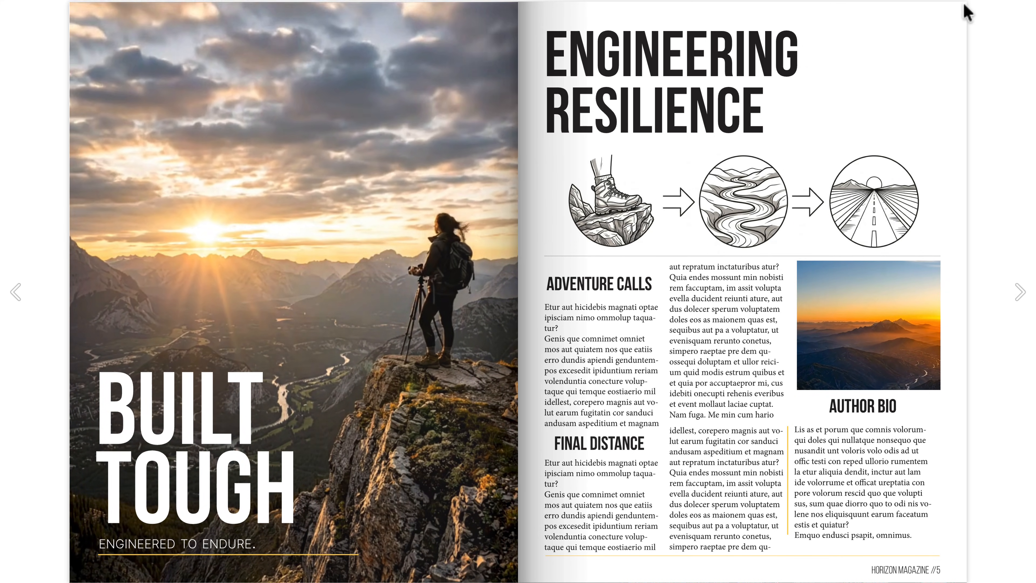
# Page through the finished Horizons magazine flipbook from the cover to the Master Anything spread to examine its animated pages
pyautogui.moveTo(874, 37); pyautogui.dragTo(296, 43)
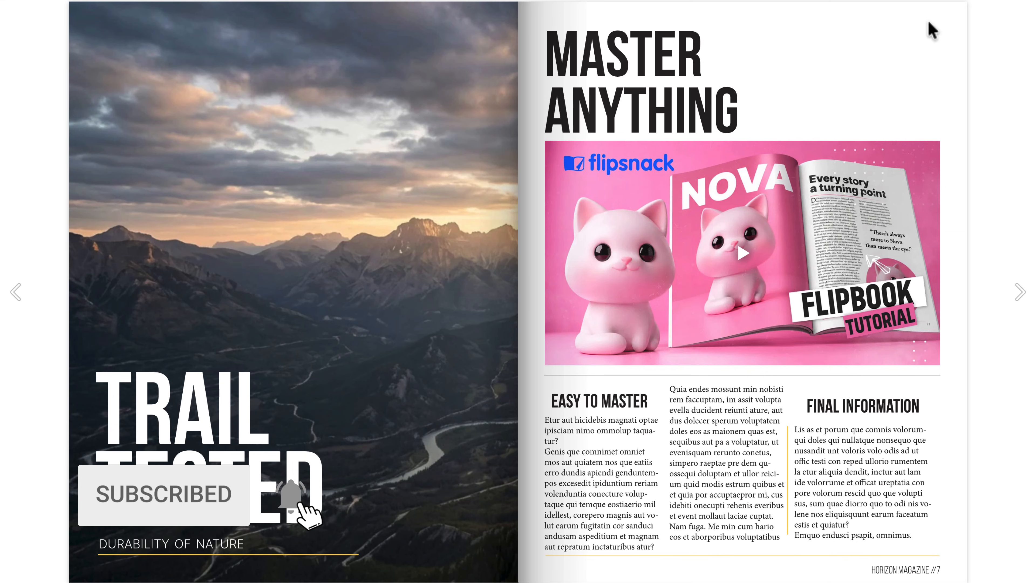
pyautogui.moveTo(966, 7); pyautogui.dragTo(460, 31)
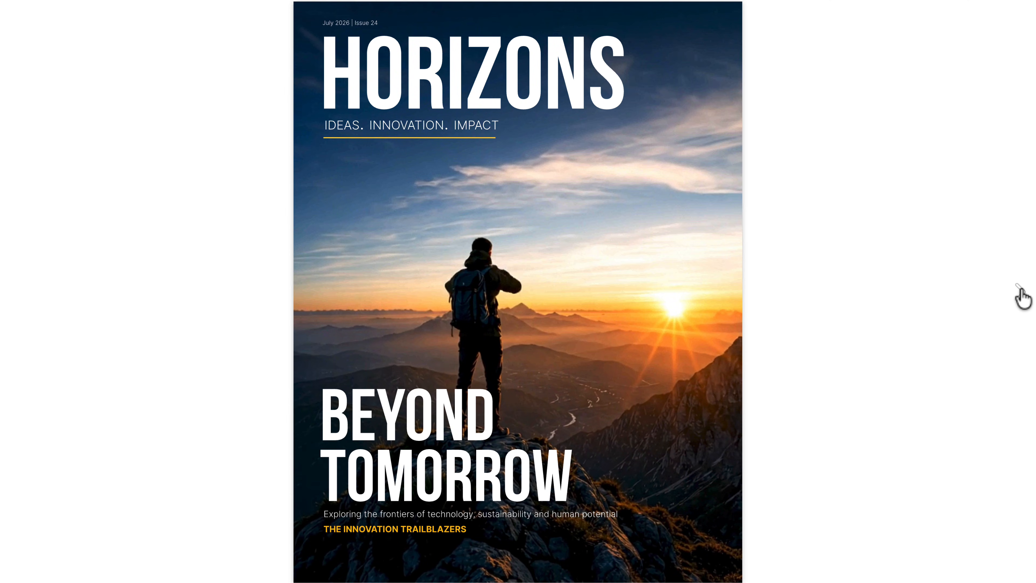
pyautogui.click(1020, 291)
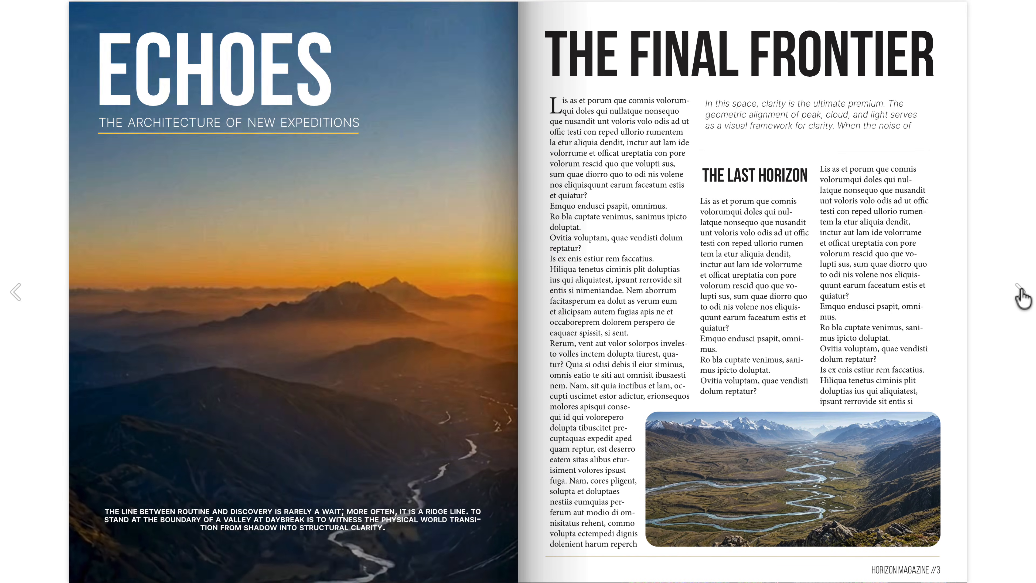
pyautogui.click(1019, 291)
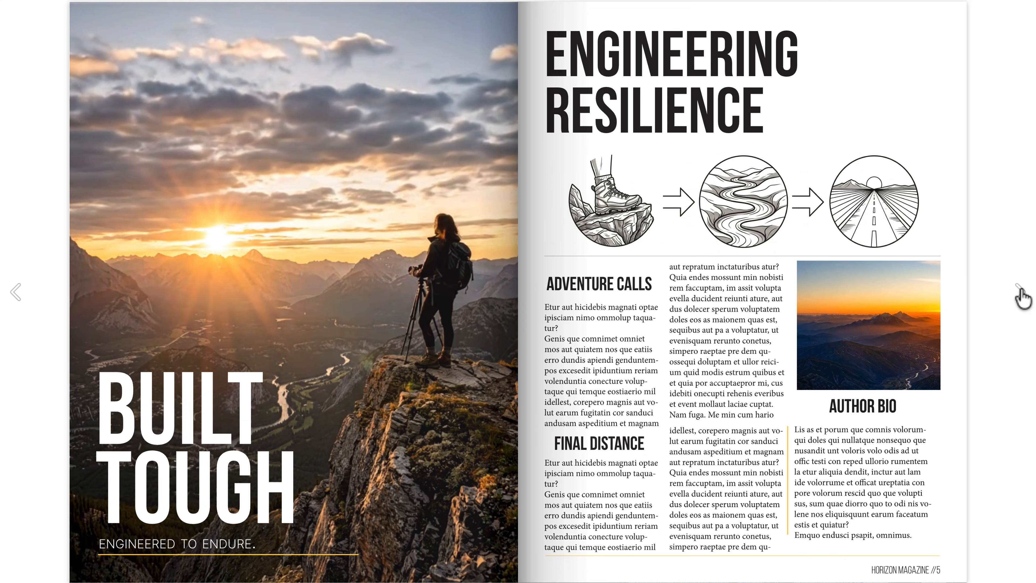
pyautogui.click(1021, 292)
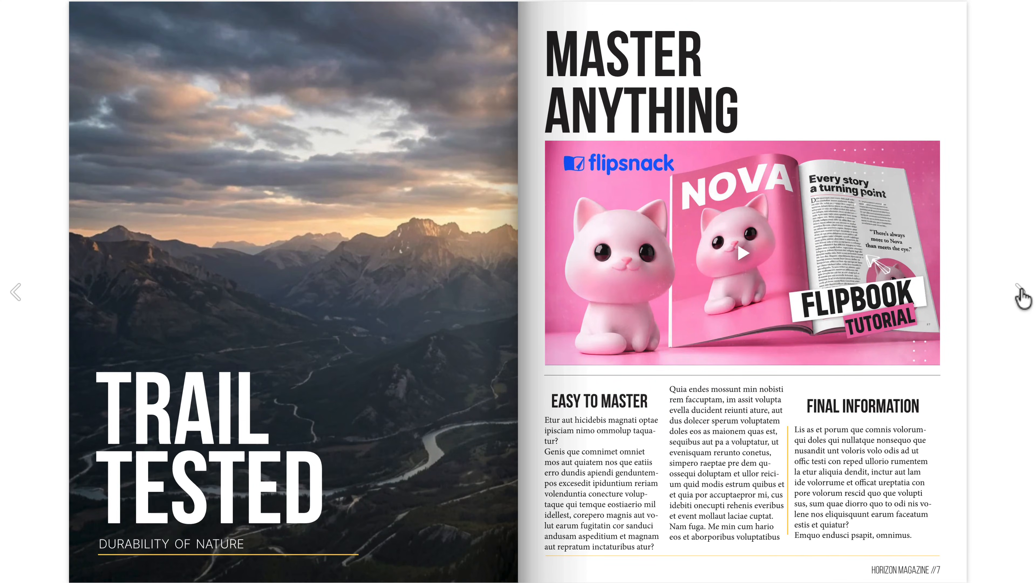
pyautogui.click(1022, 292)
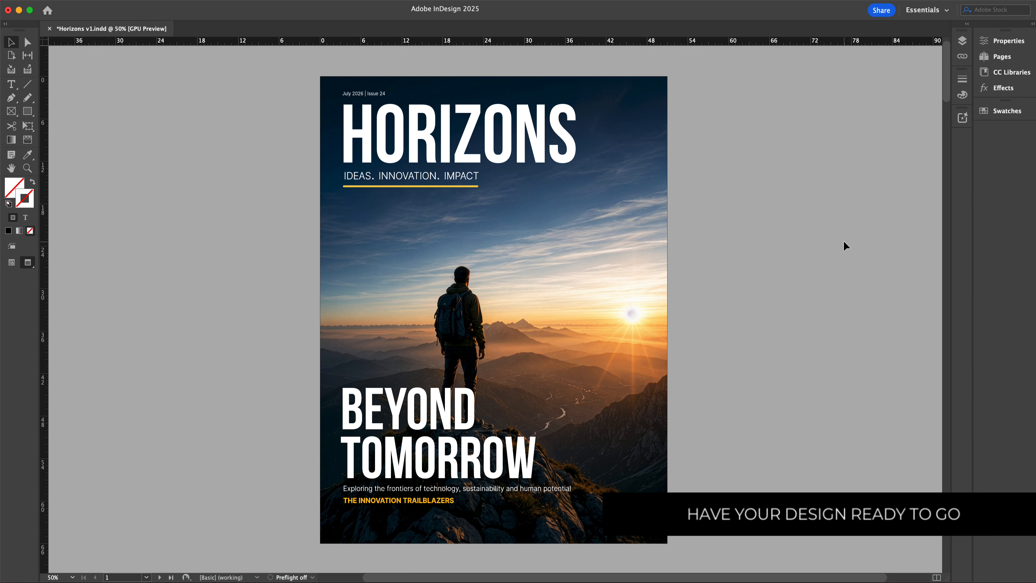
# Switch to InDesign and review the page designs of the Horizons v1 document from the cover onward
pyautogui.scroll(-15, 766, 177)
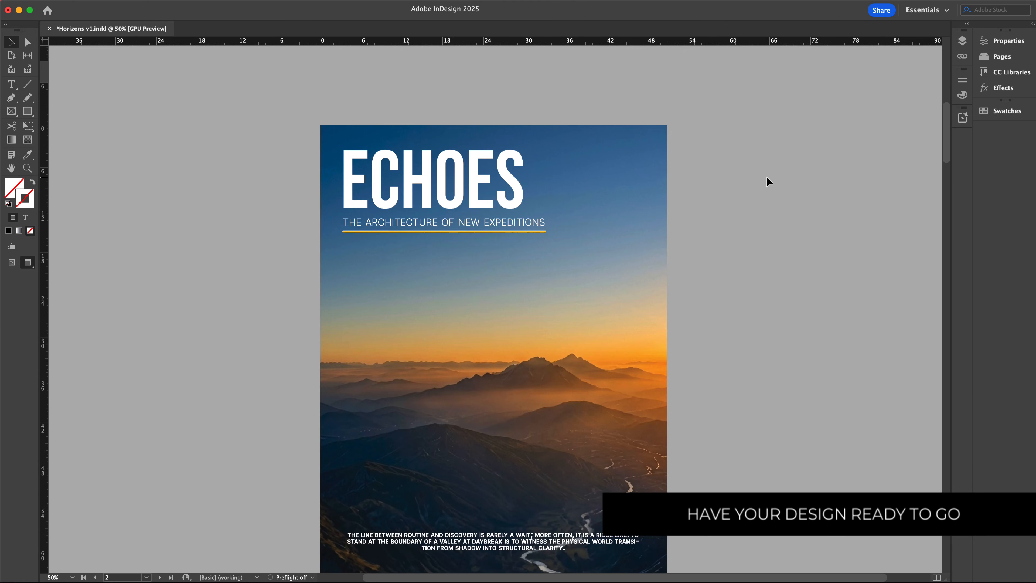
pyautogui.scroll(-20, 766, 177)
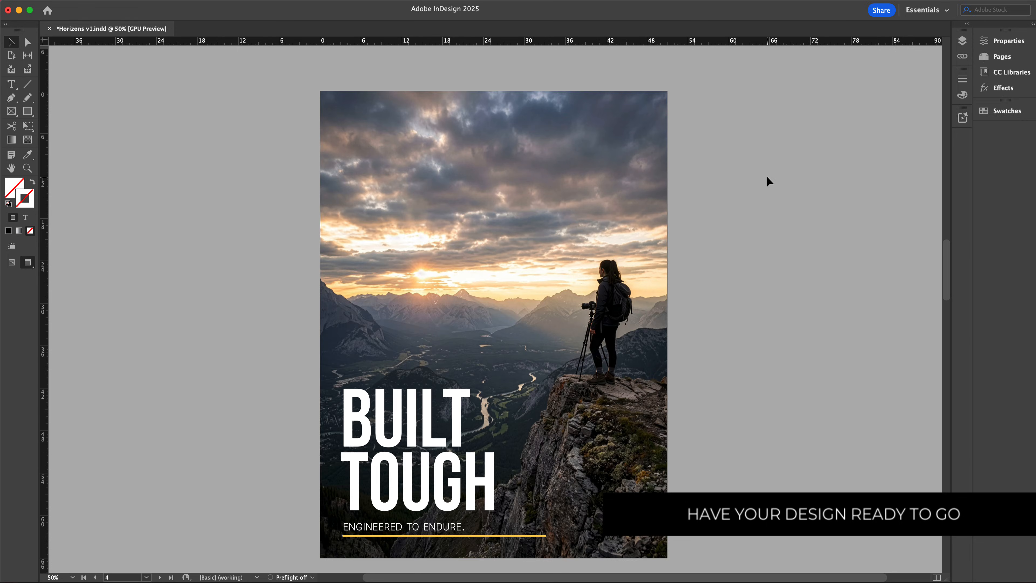
pyautogui.scroll(-15, 766, 177)
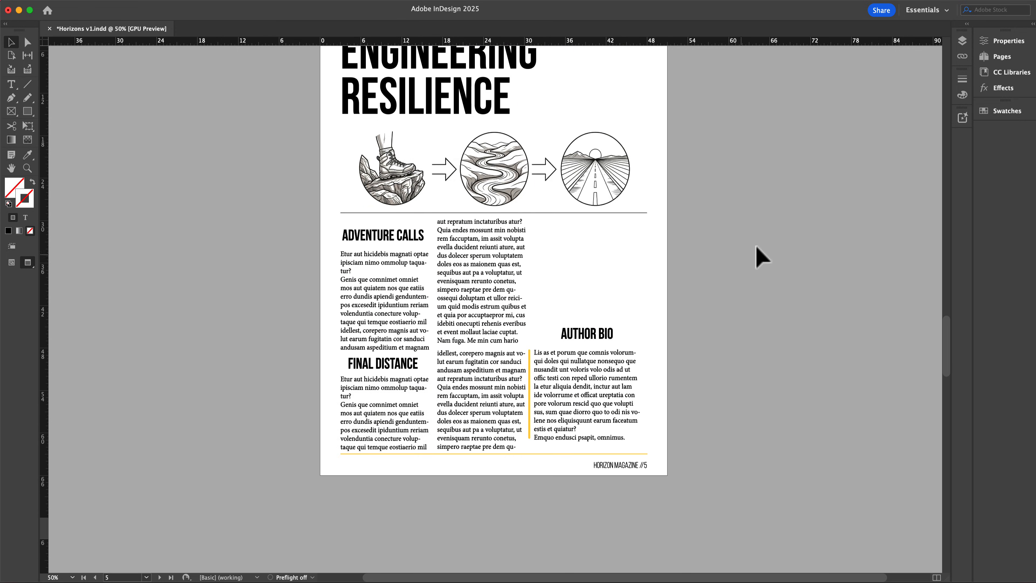
pyautogui.scroll(-15, 756, 247)
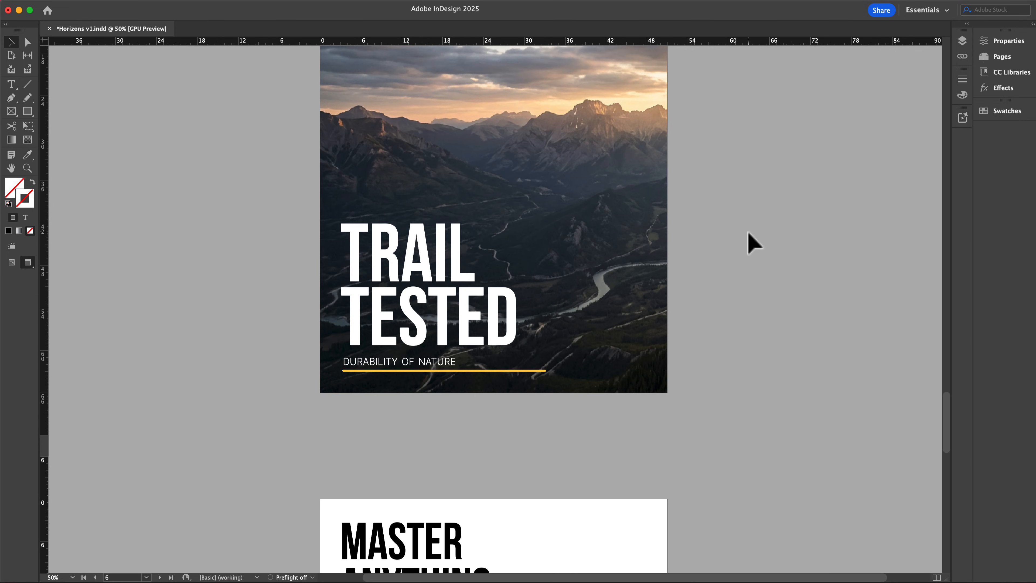
pyautogui.scroll(-20, 748, 230)
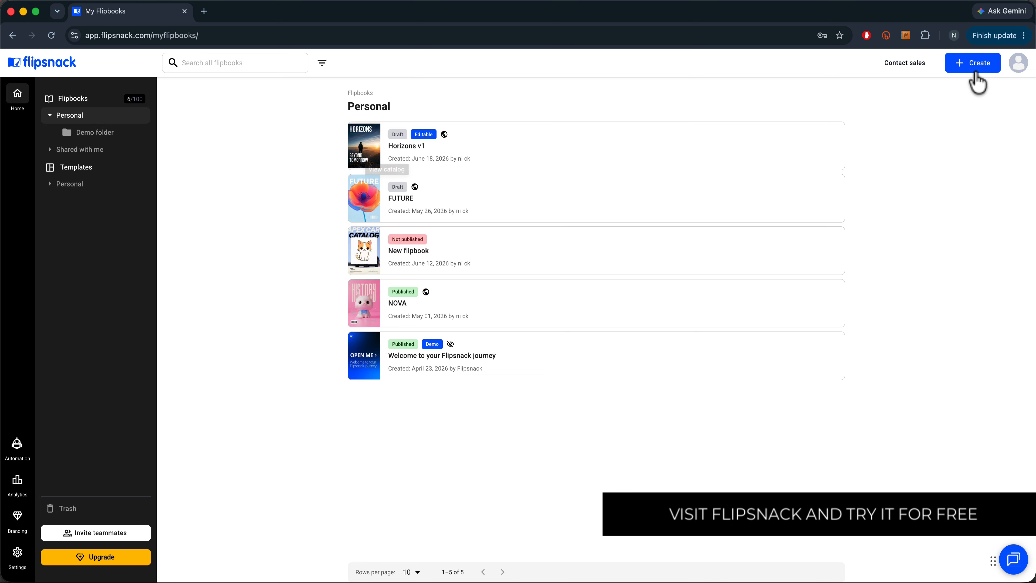
# Switch to Flipsnack, create a new flipbook from Horizons v1.pdf and continue into the editor
pyautogui.click(979, 72)
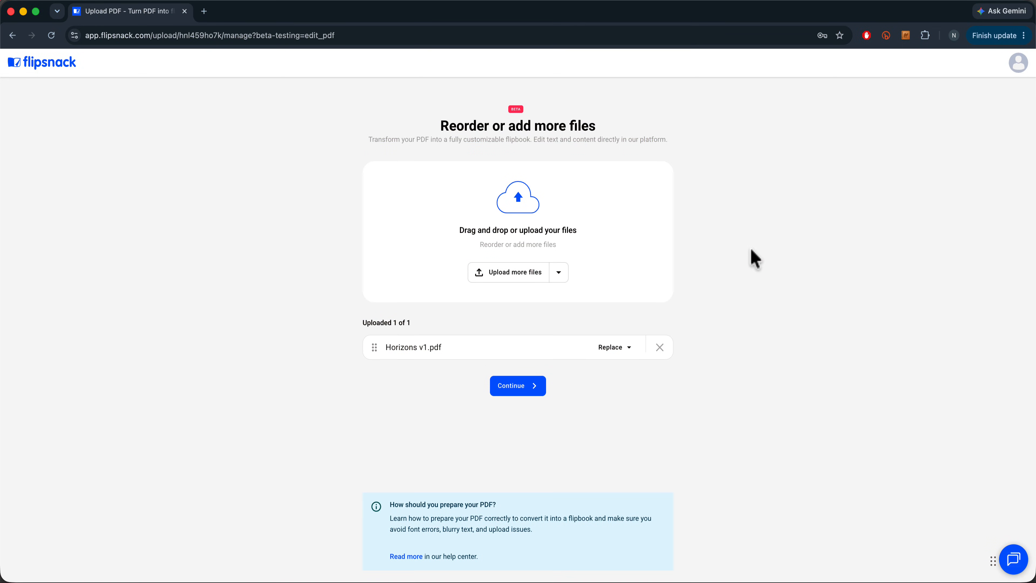
pyautogui.click(520, 394)
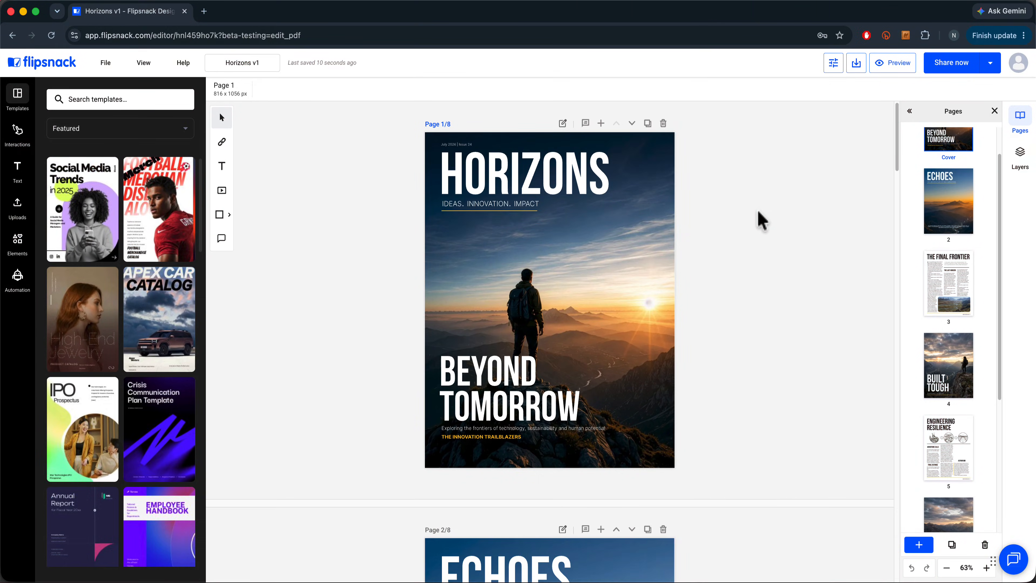
# Check the separate cover elements by selecting the background image, the HORIZONS title, the tagline and the BEYOND headline
pyautogui.click(664, 266)
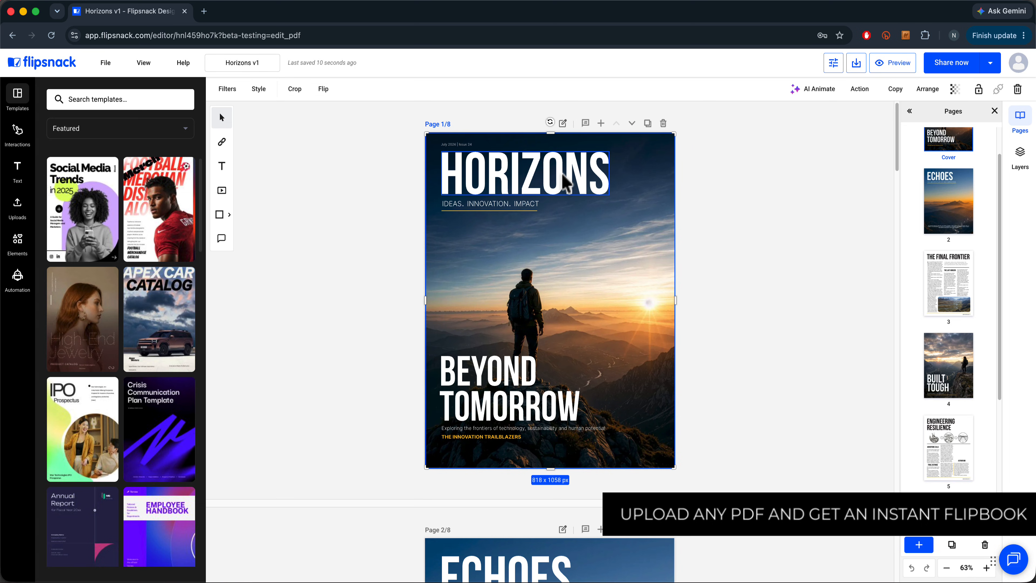
pyautogui.click(561, 185)
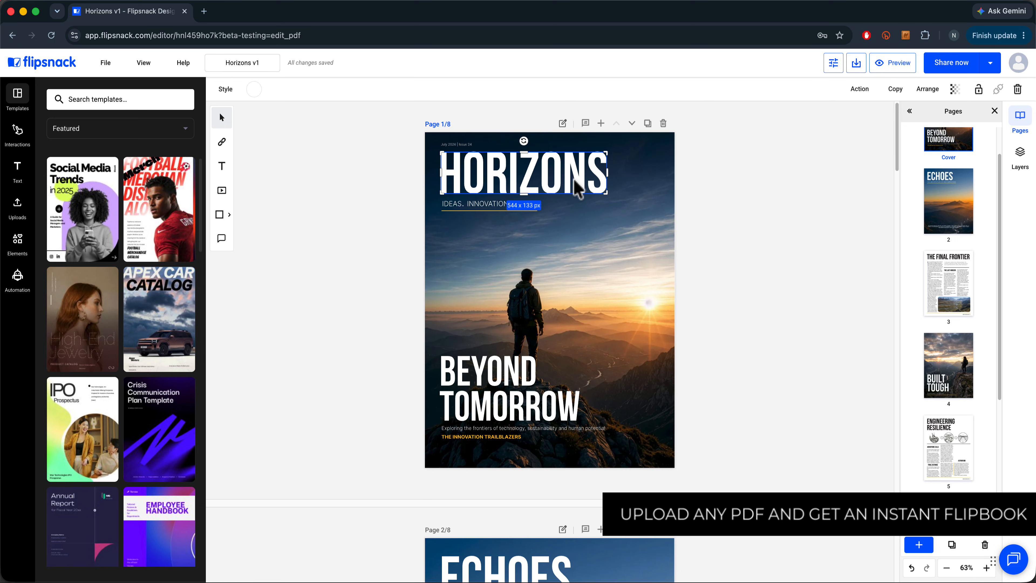
pyautogui.click(490, 204)
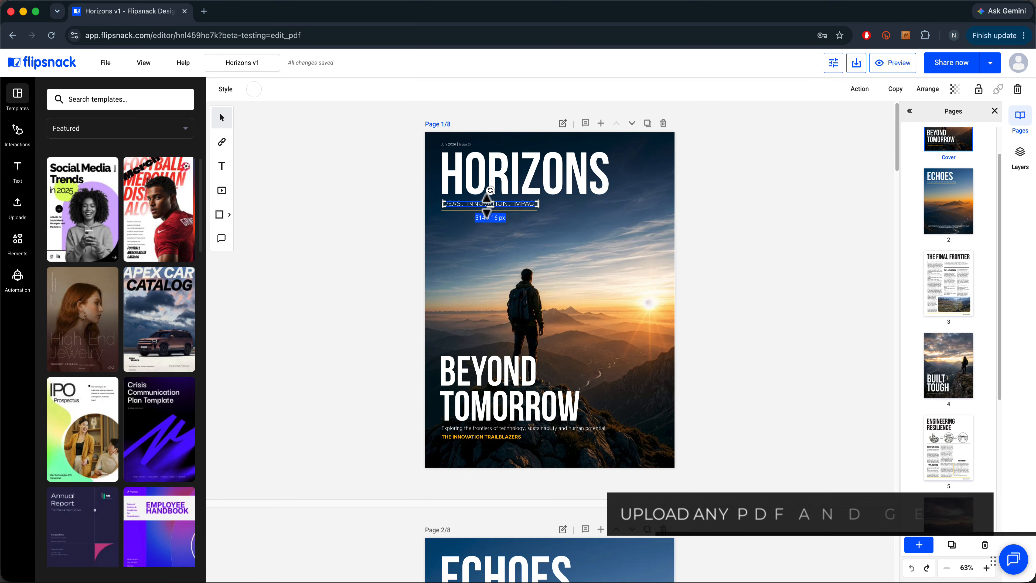
pyautogui.click(510, 373)
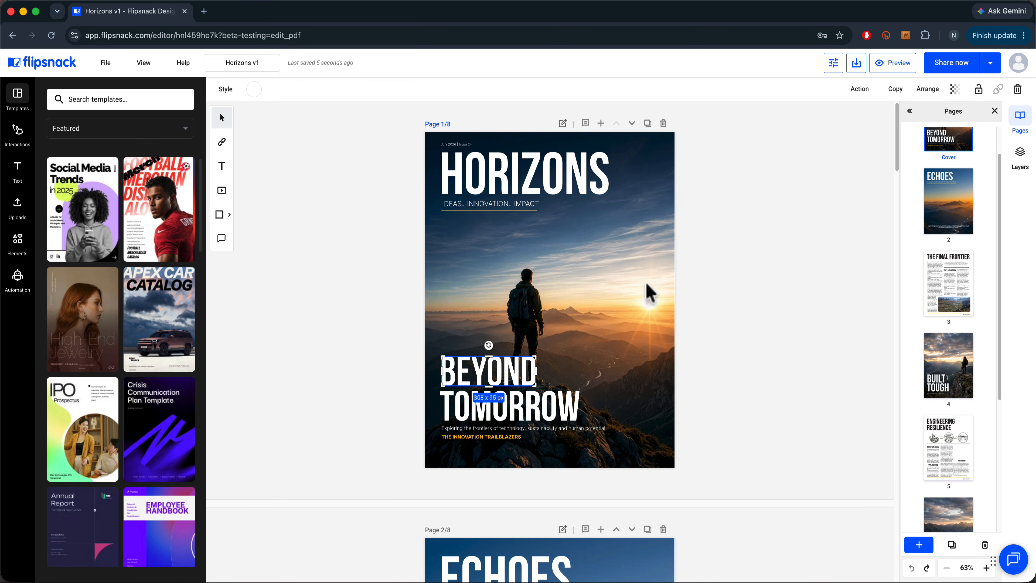
pyautogui.click(770, 268)
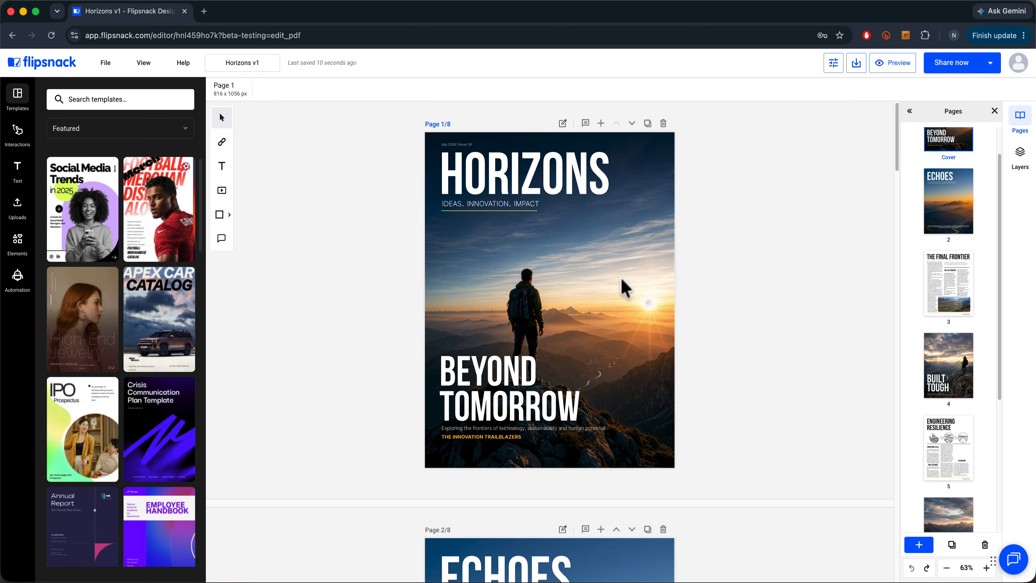
# Generate an AI animation of the cover's background image using the Auto animate style
pyautogui.click(624, 286)
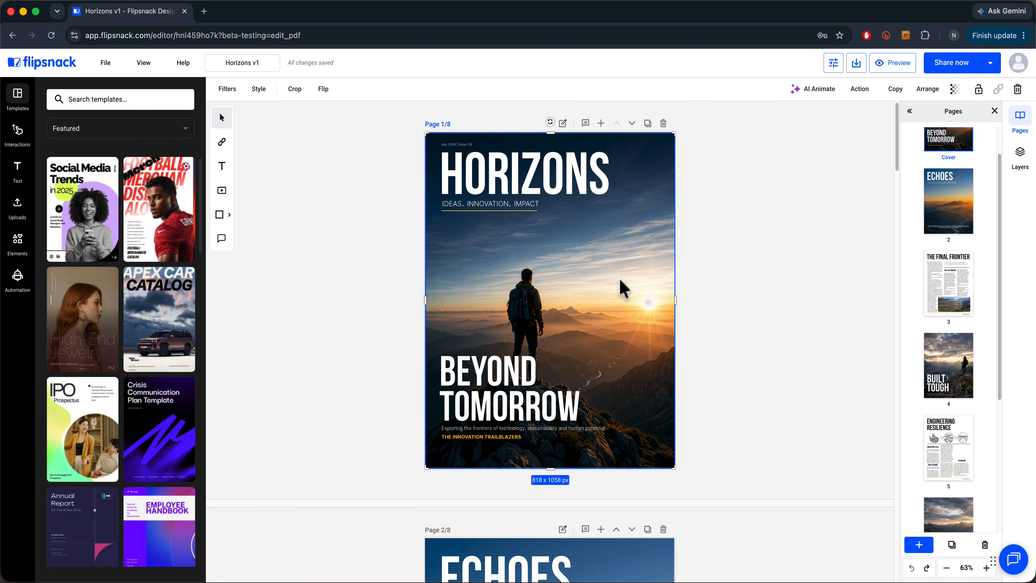
pyautogui.click(824, 91)
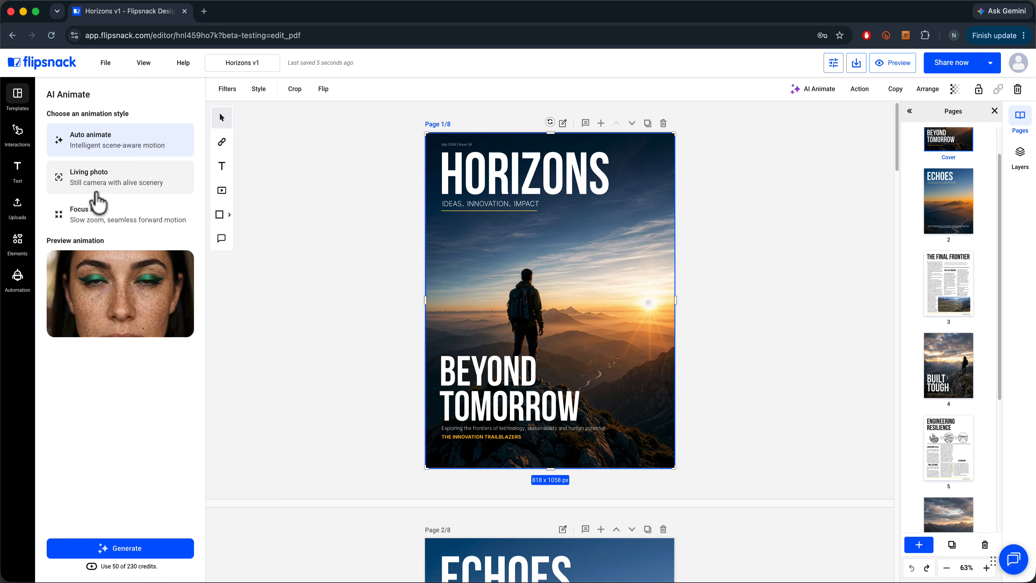
pyautogui.click(152, 185)
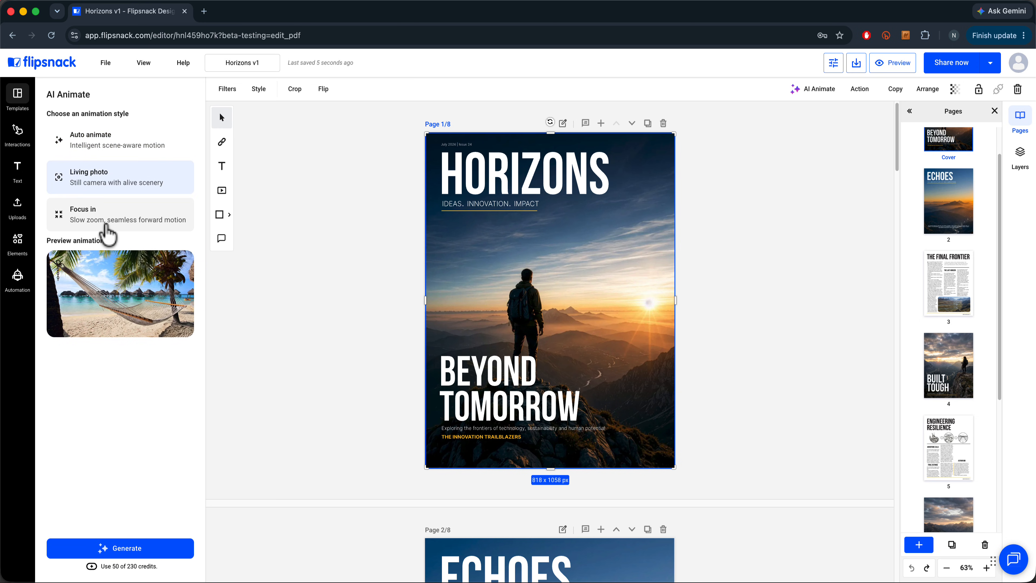
pyautogui.click(148, 145)
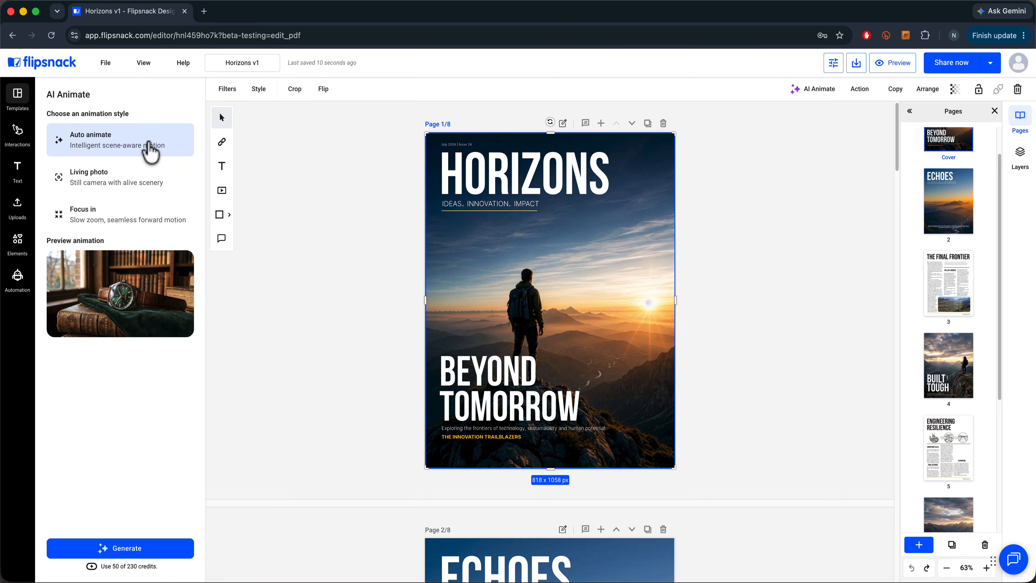
pyautogui.click(175, 549)
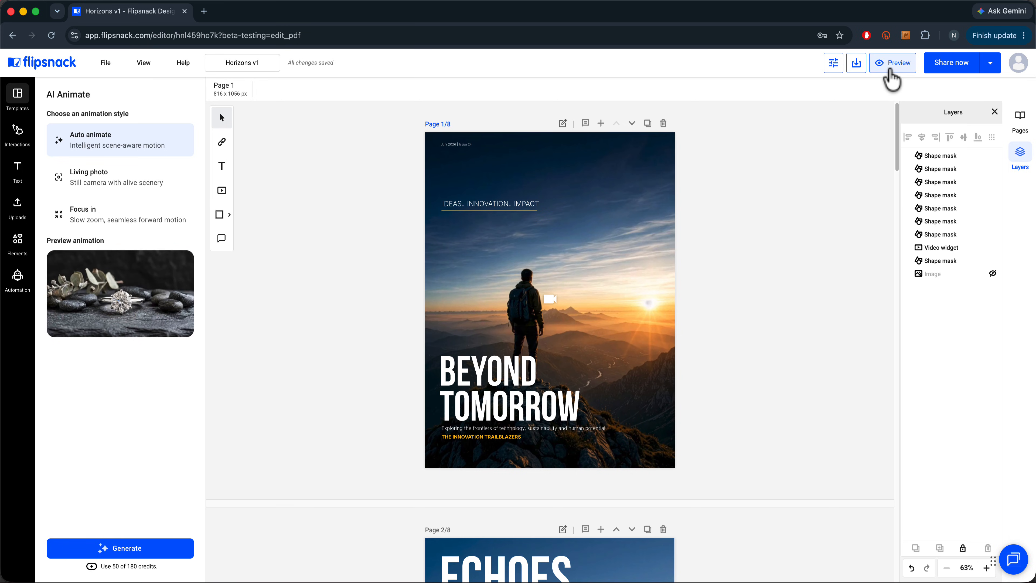
# Preview the animated cover, then move the Video widget layer beneath the lowest Shape mask, directly above the hidden image
pyautogui.click(891, 66)
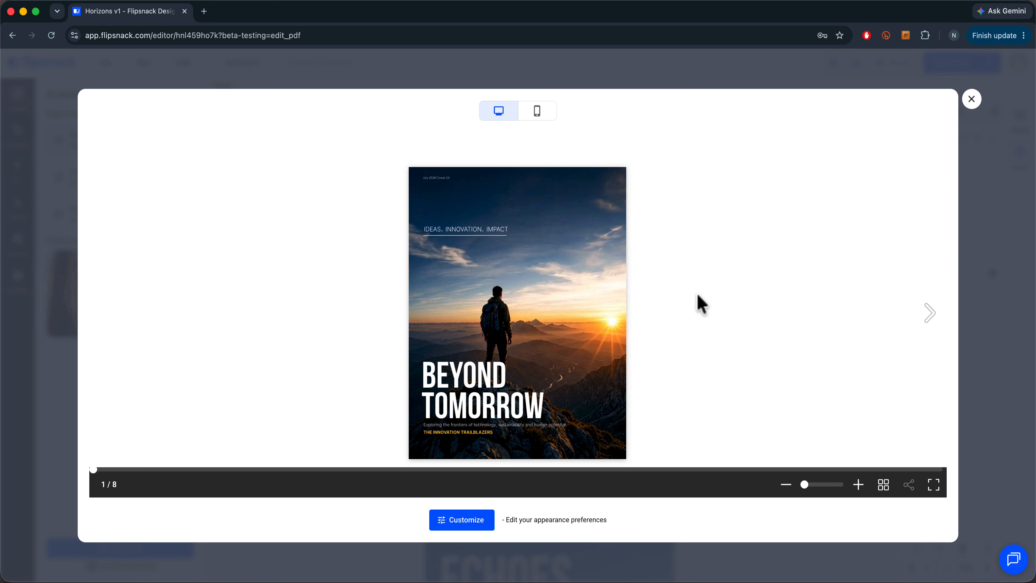
pyautogui.press('Escape')
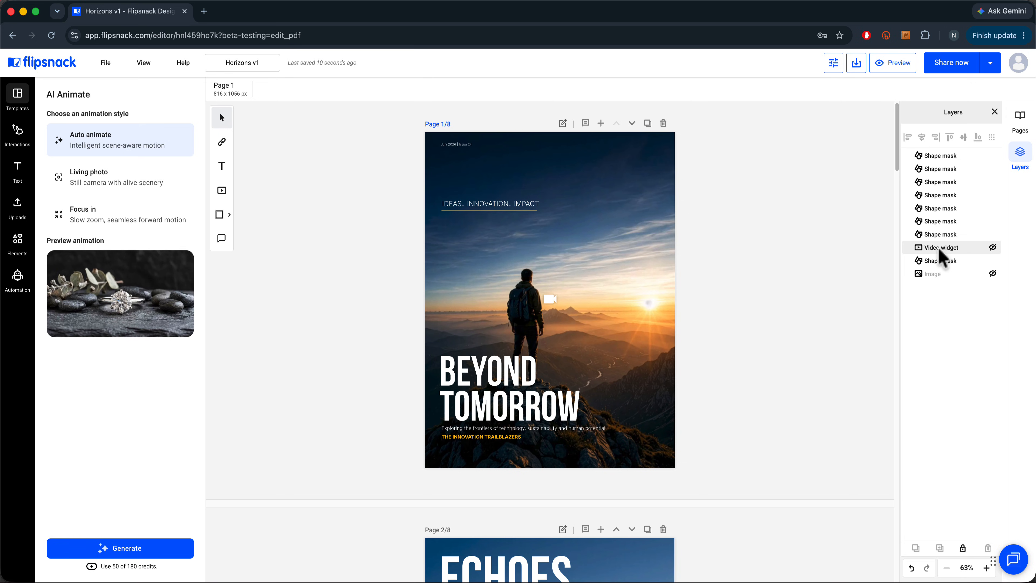
pyautogui.moveTo(939, 249); pyautogui.dragTo(944, 273)
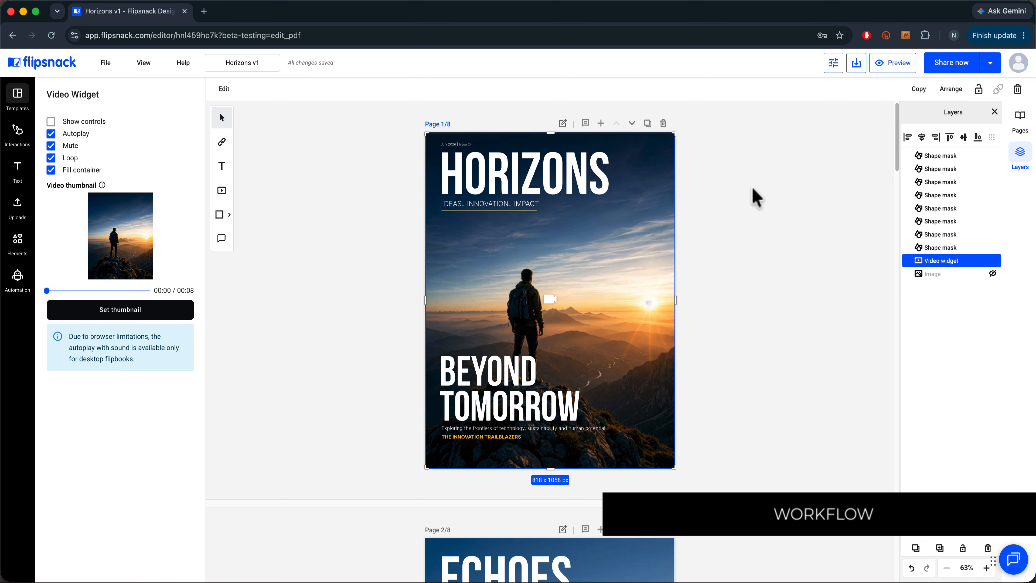
# Look through the flipbook's inner pages in the editor, examining the images and layouts of pages 2 to 6
pyautogui.scroll(-10, 771, 245)
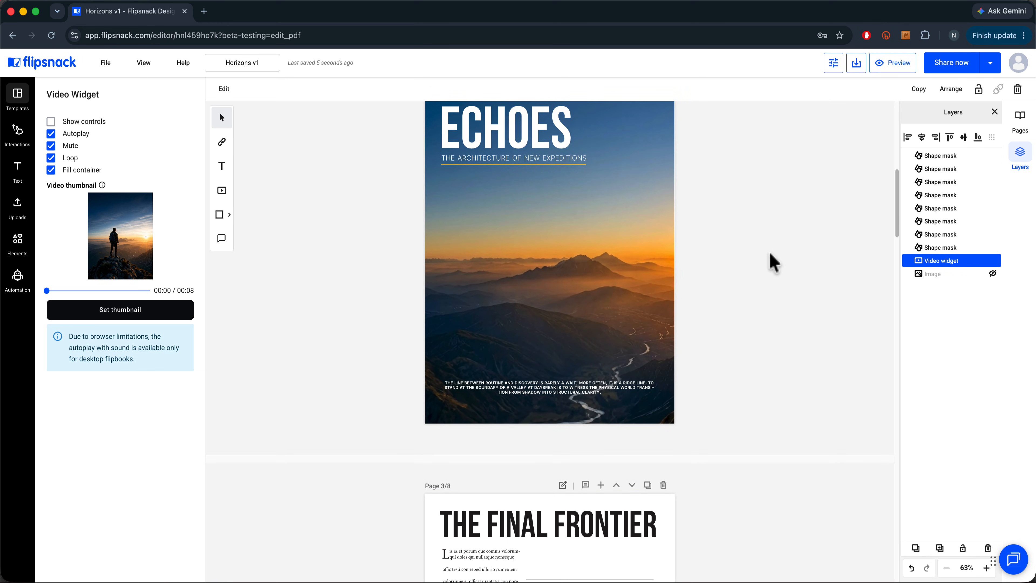
pyautogui.scroll(3, 763, 262)
pyautogui.scroll(-10, 755, 261)
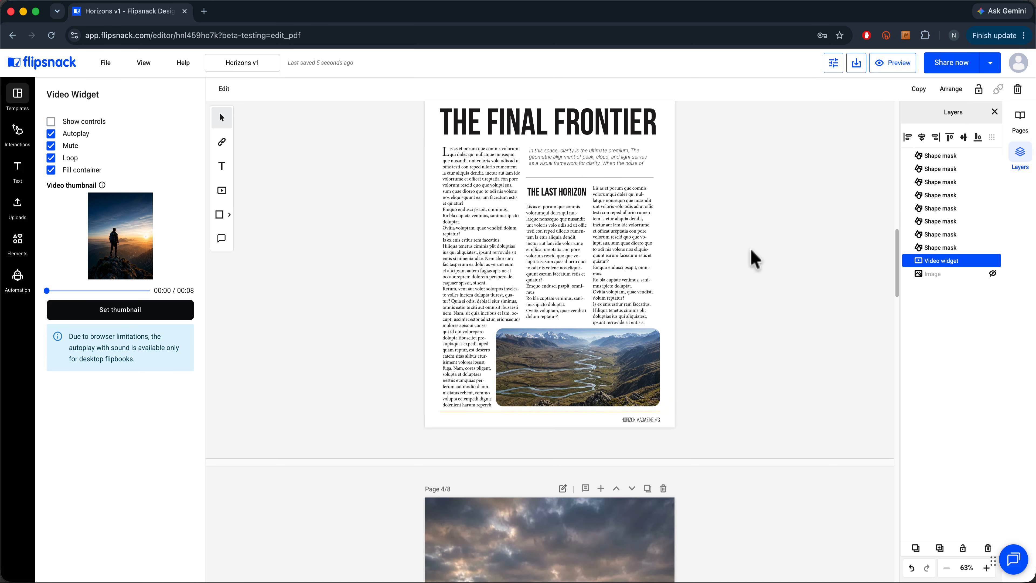
pyautogui.scroll(-7, 752, 251)
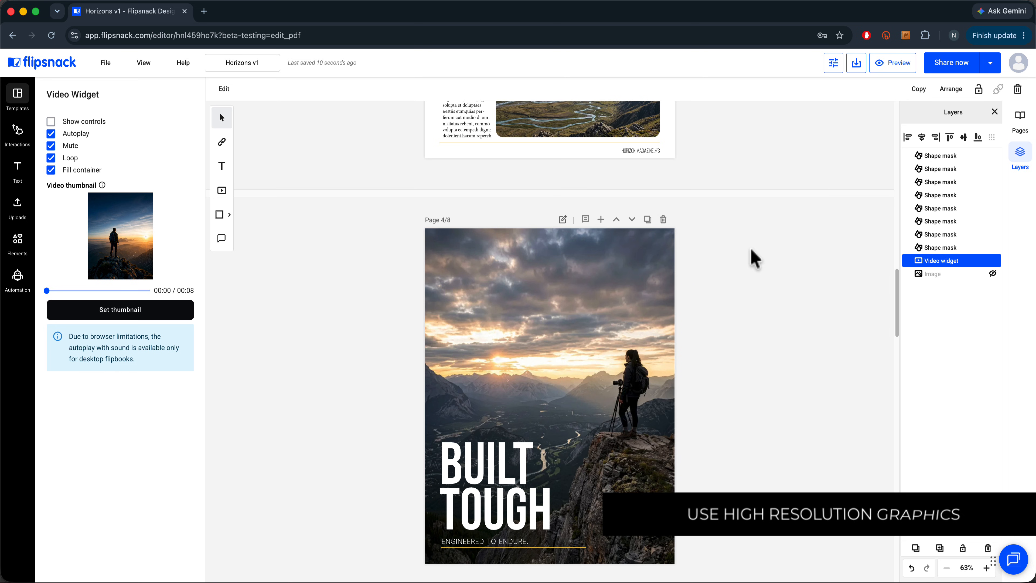
pyautogui.scroll(-12, 755, 259)
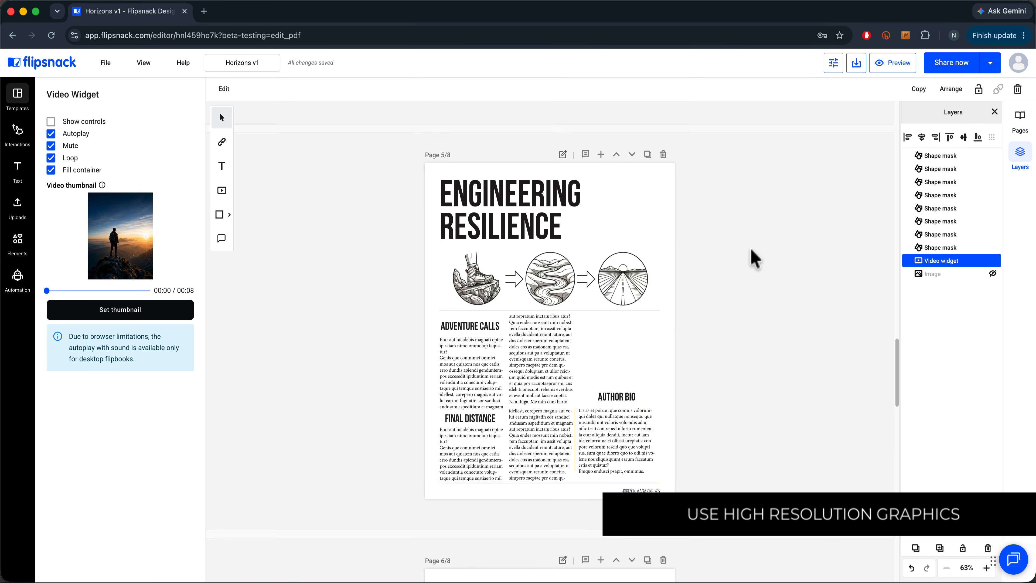
pyautogui.scroll(-2, 755, 259)
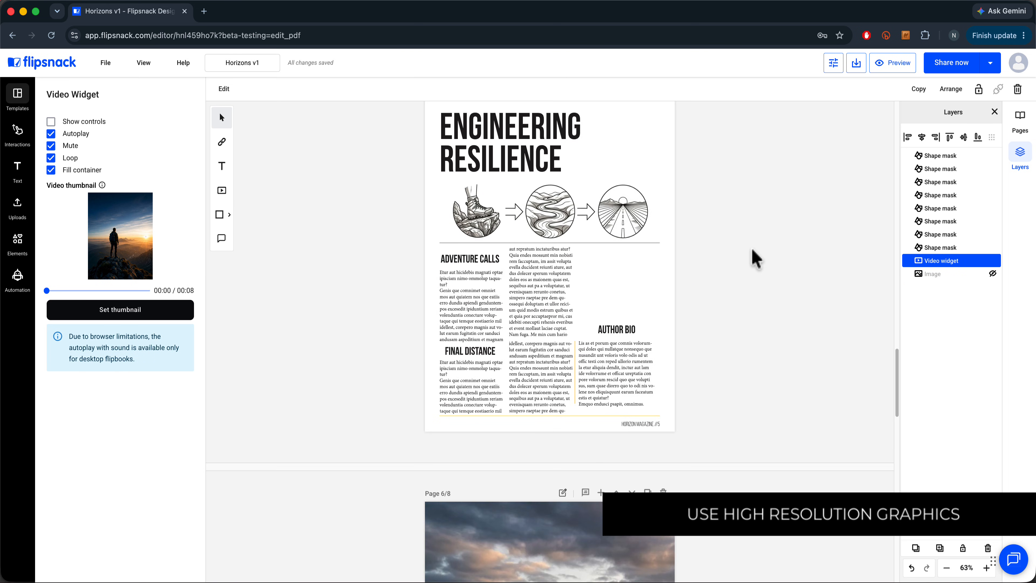
pyautogui.scroll(20, 755, 259)
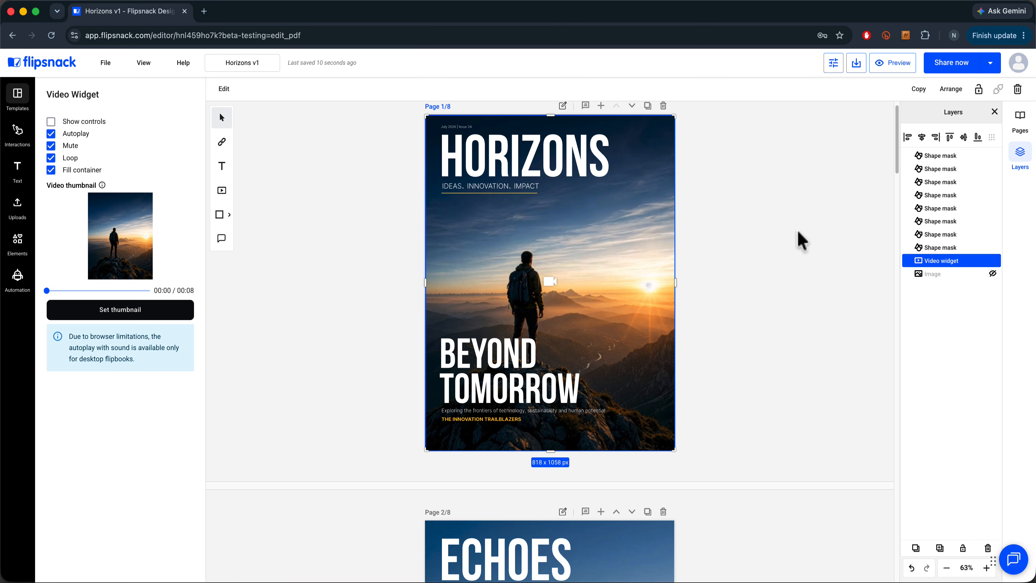
pyautogui.scroll(-5, 792, 245)
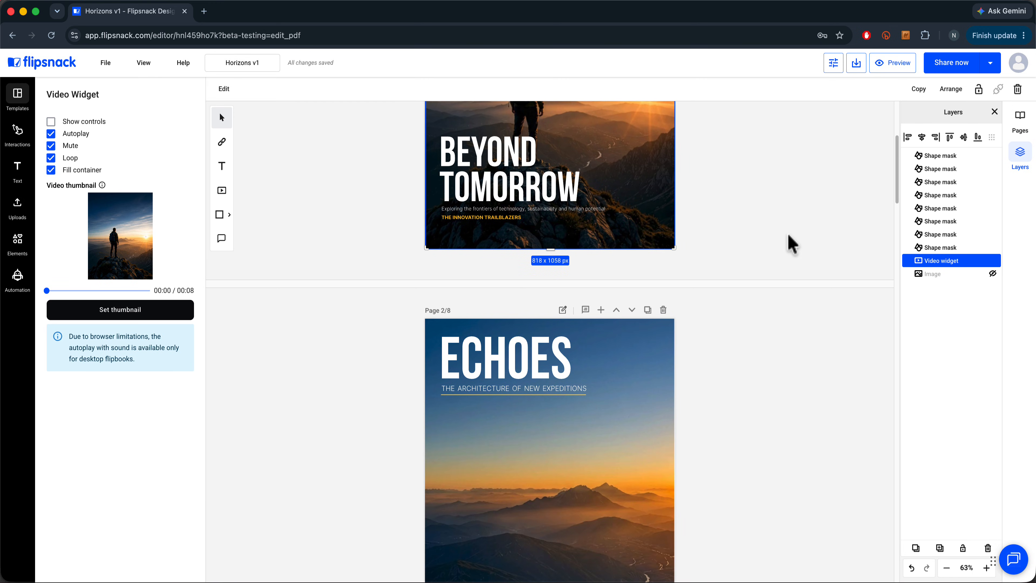
pyautogui.scroll(-3, 792, 245)
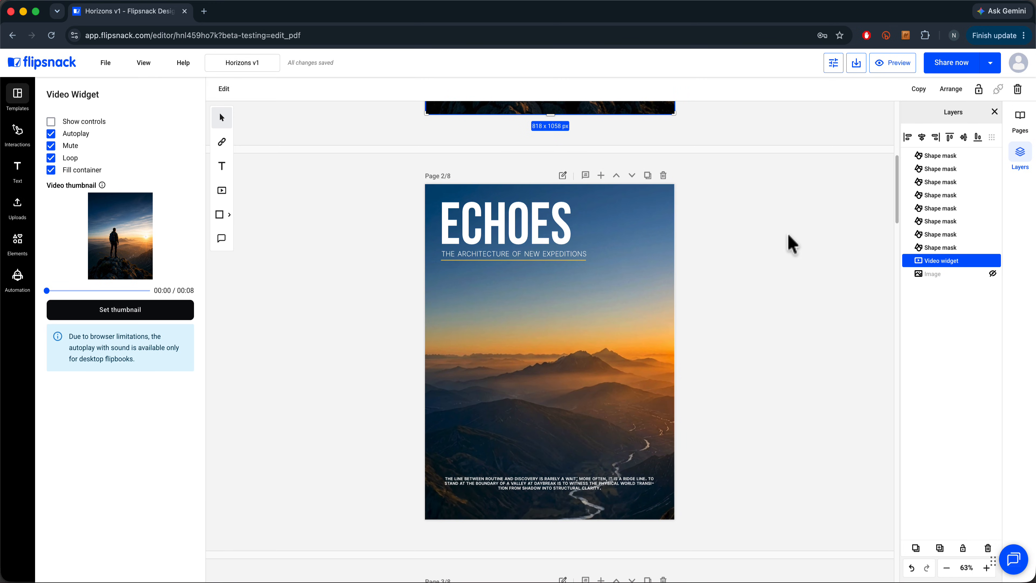
pyautogui.scroll(-3, 791, 245)
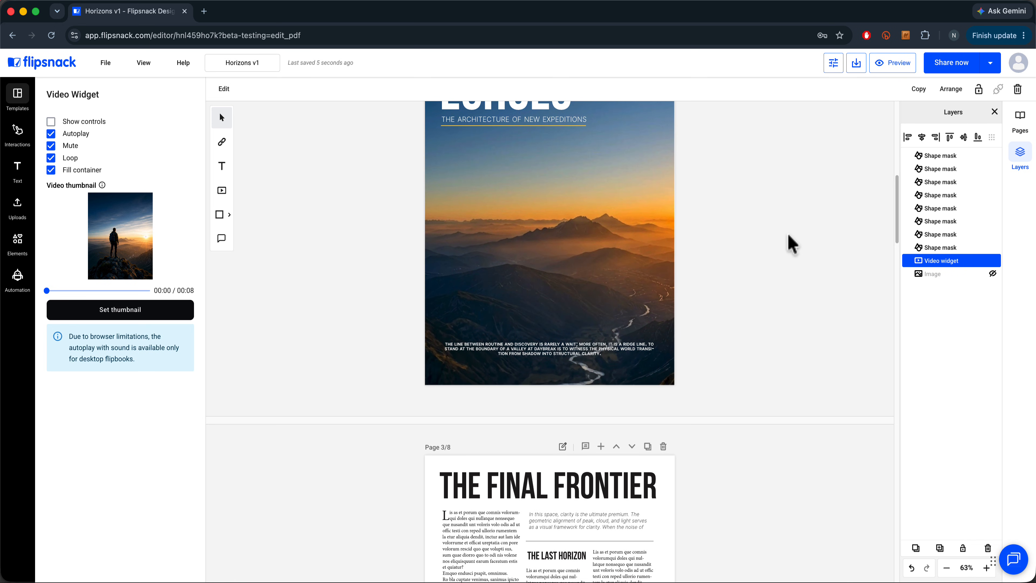
# View the AI image generation options for filling the empty space on page 5
pyautogui.scroll(-10, 791, 245)
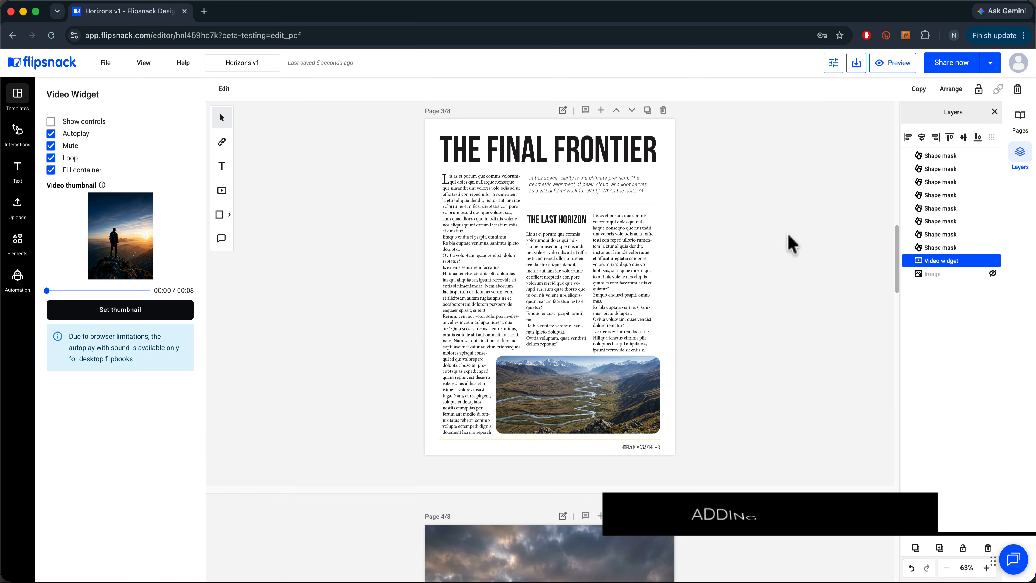
pyautogui.scroll(-14, 791, 245)
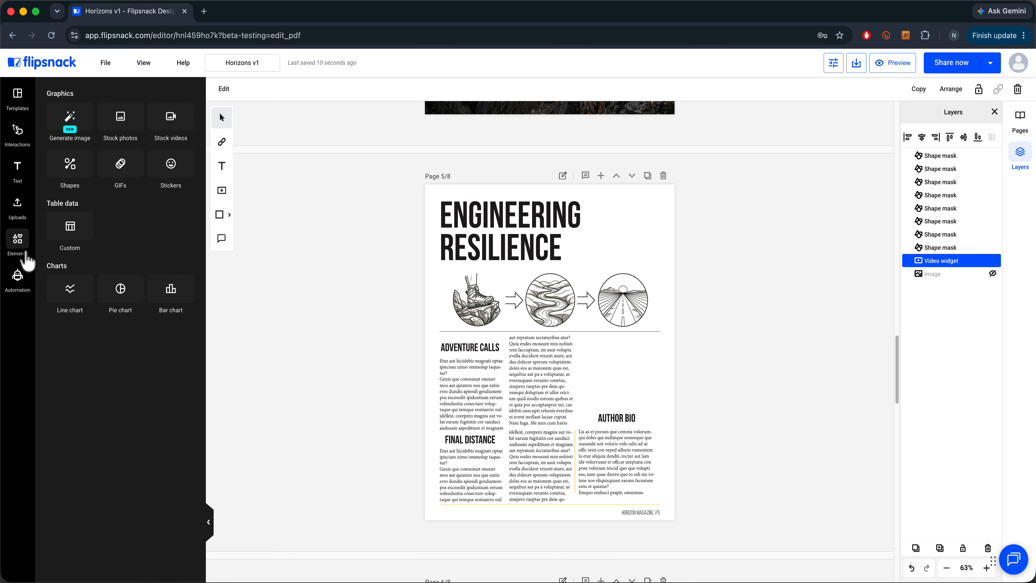
pyautogui.click(73, 121)
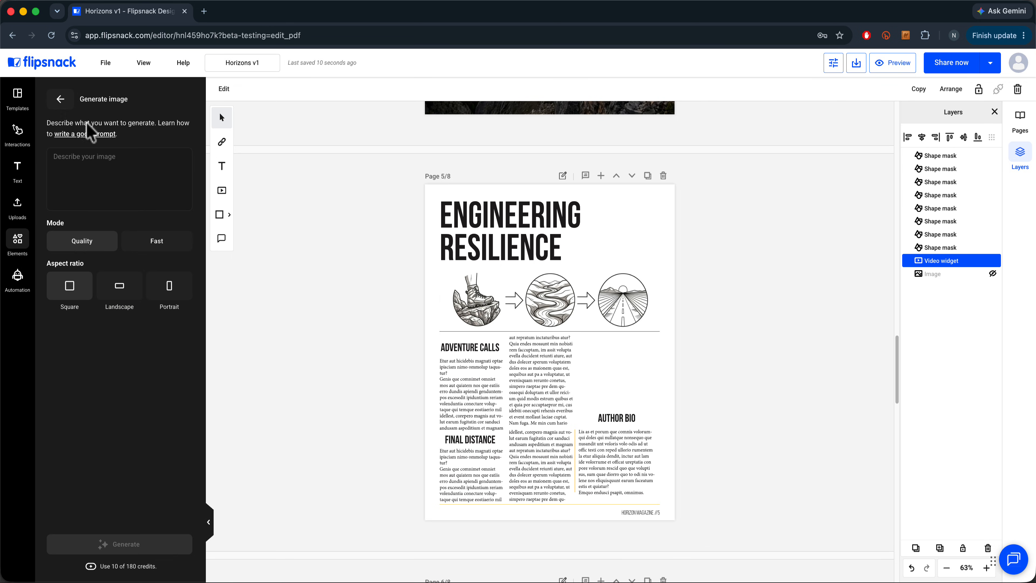
pyautogui.click(60, 169)
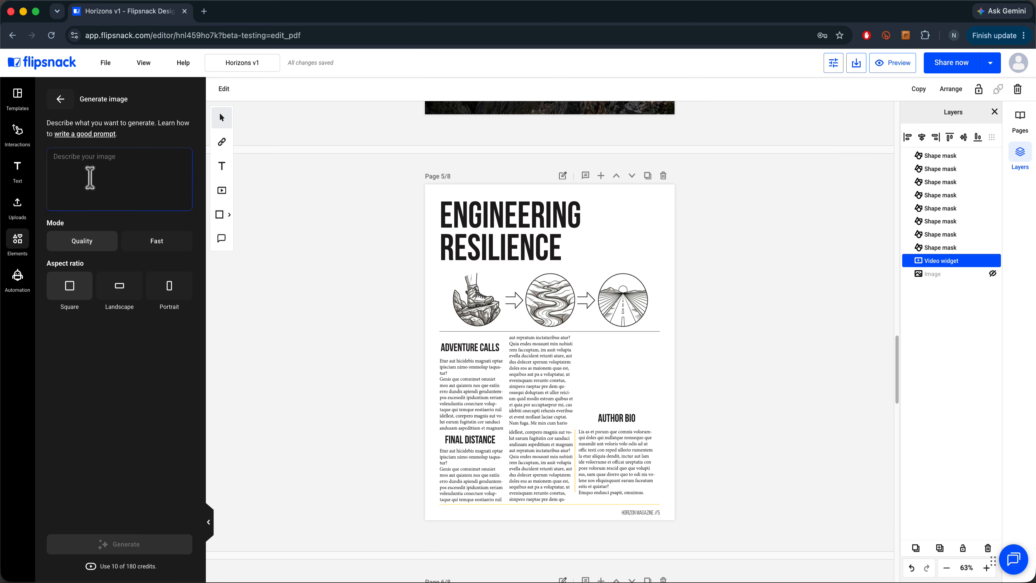
# Place the mountain landscape WEBP image from the uploads onto page 5
pyautogui.click(18, 204)
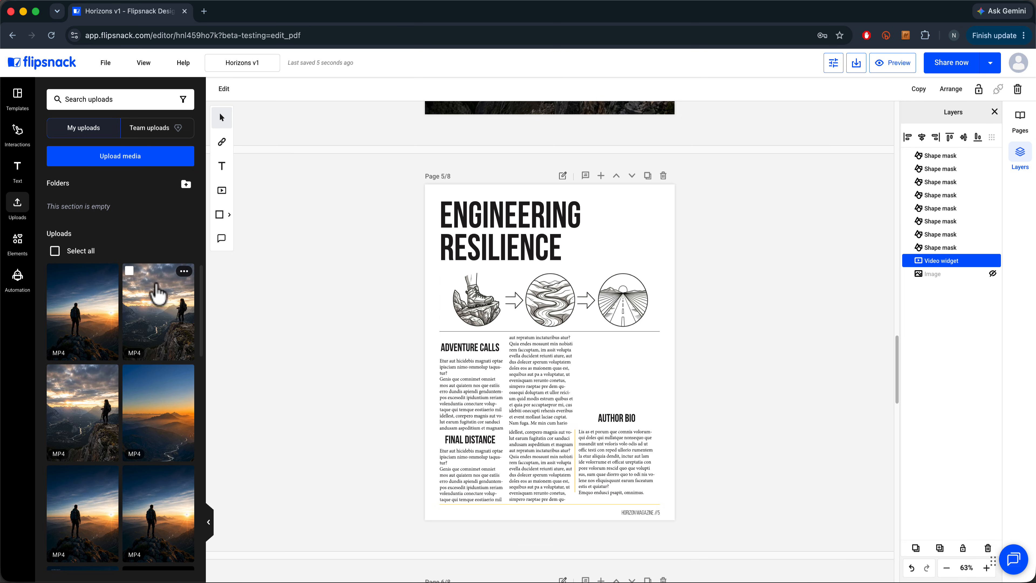
pyautogui.scroll(-5, 145, 286)
pyautogui.scroll(-6, 144, 323)
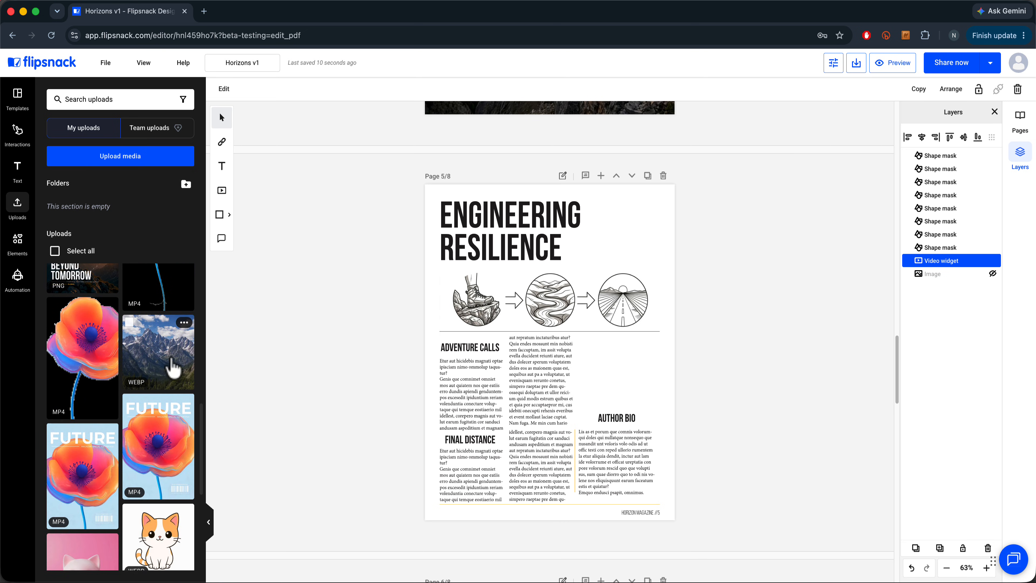
pyautogui.moveTo(161, 362)
pyautogui.moveTo(161, 363); pyautogui.dragTo(541, 384)
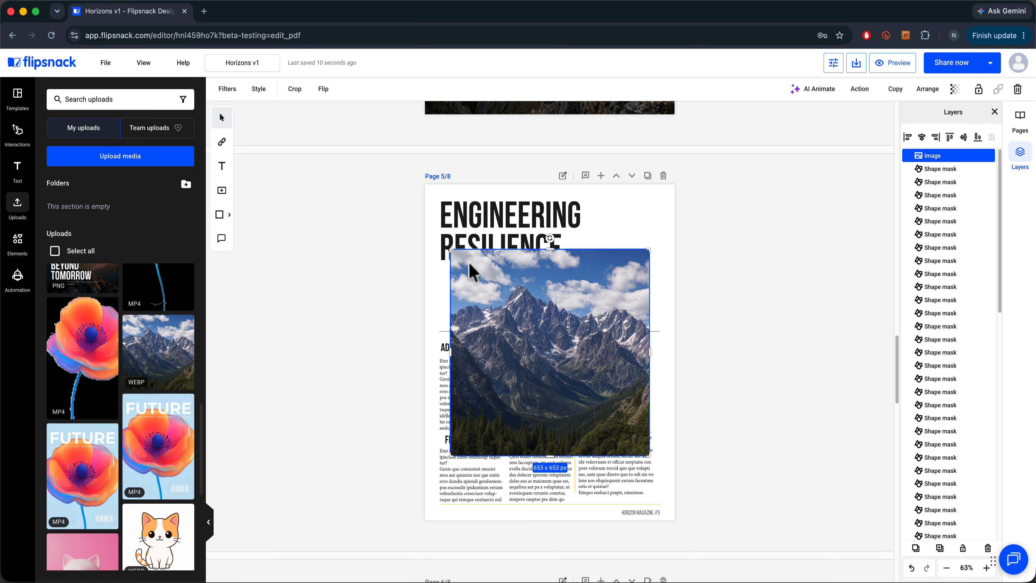
# Resize the mountain image to about 276 x 225 px and fit it in the empty space above the AUTHOR BIO heading
pyautogui.moveTo(449, 243); pyautogui.dragTo(596, 355)
pyautogui.moveTo(596, 393); pyautogui.dragTo(614, 376)
pyautogui.moveTo(672, 435); pyautogui.dragTo(660, 372)
pyautogui.click(711, 355)
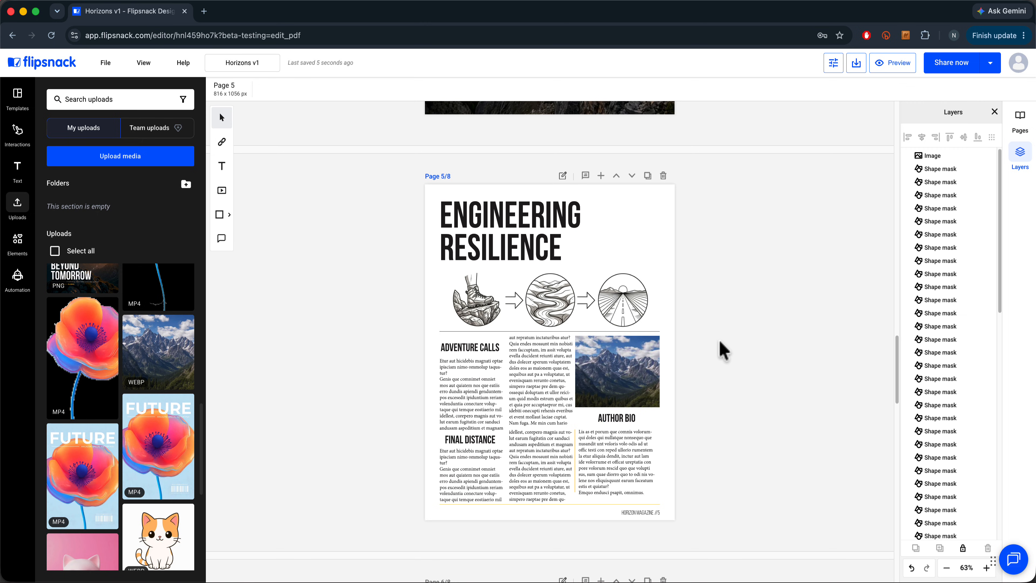
# Examine the style, crop and filter options available for the mountain image on page 5
pyautogui.click(642, 362)
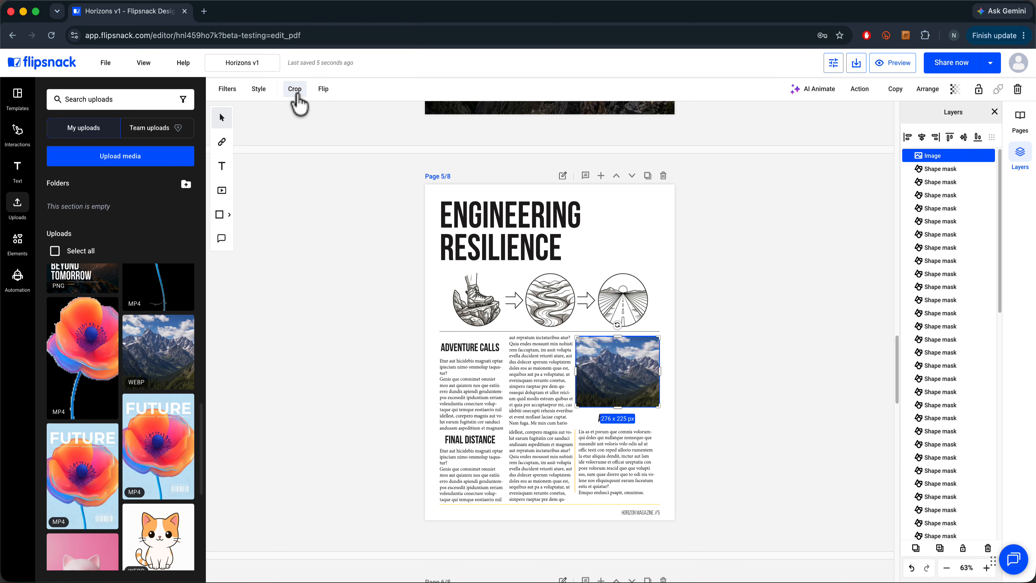
pyautogui.click(263, 93)
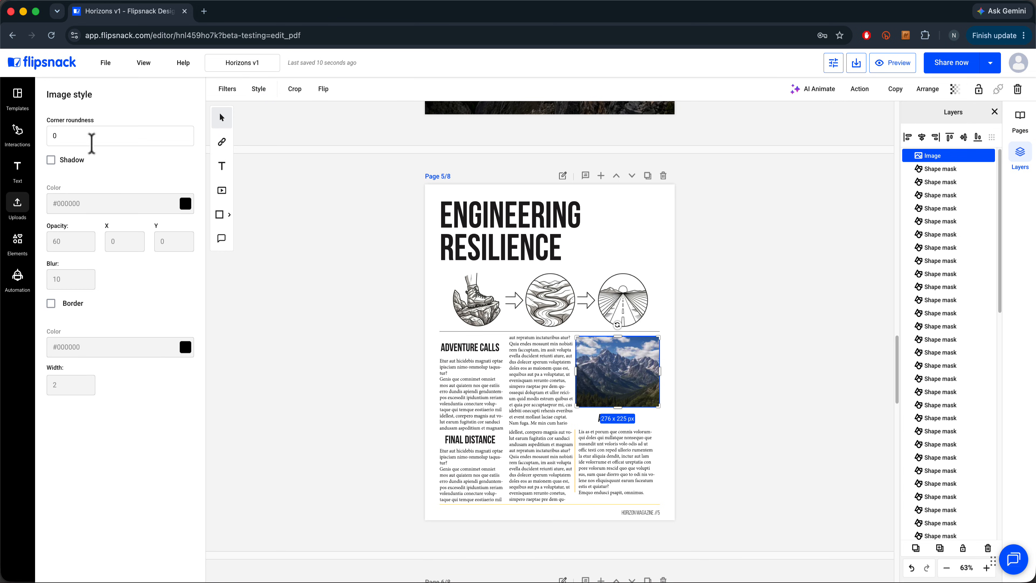
pyautogui.click(293, 91)
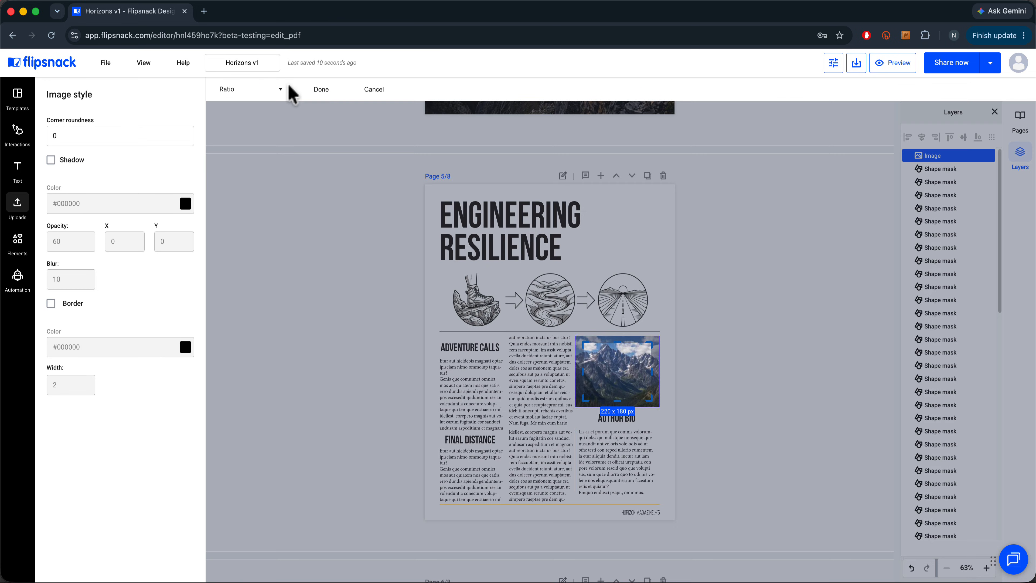
pyautogui.click(359, 93)
pyautogui.click(230, 91)
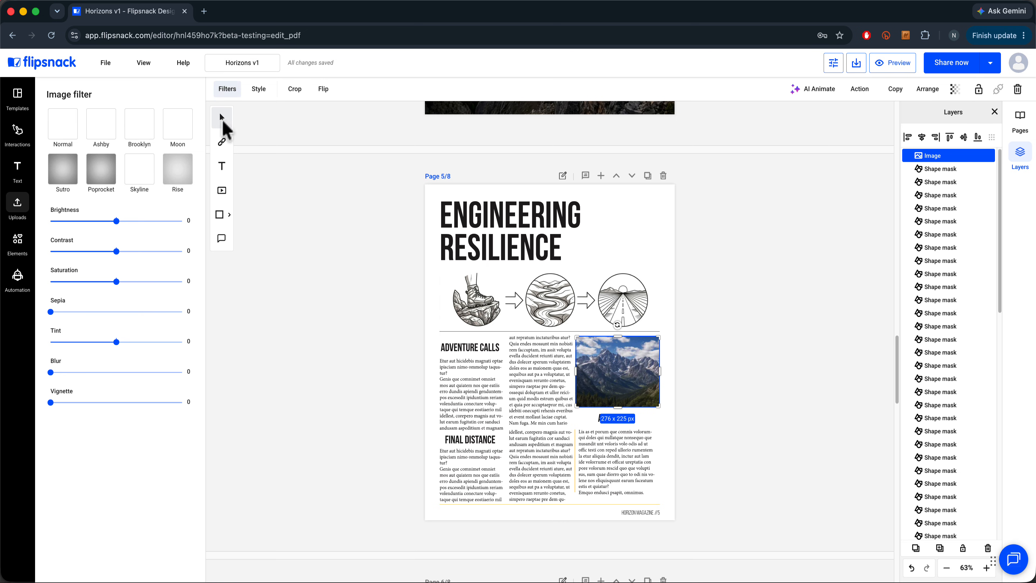
pyautogui.click(354, 290)
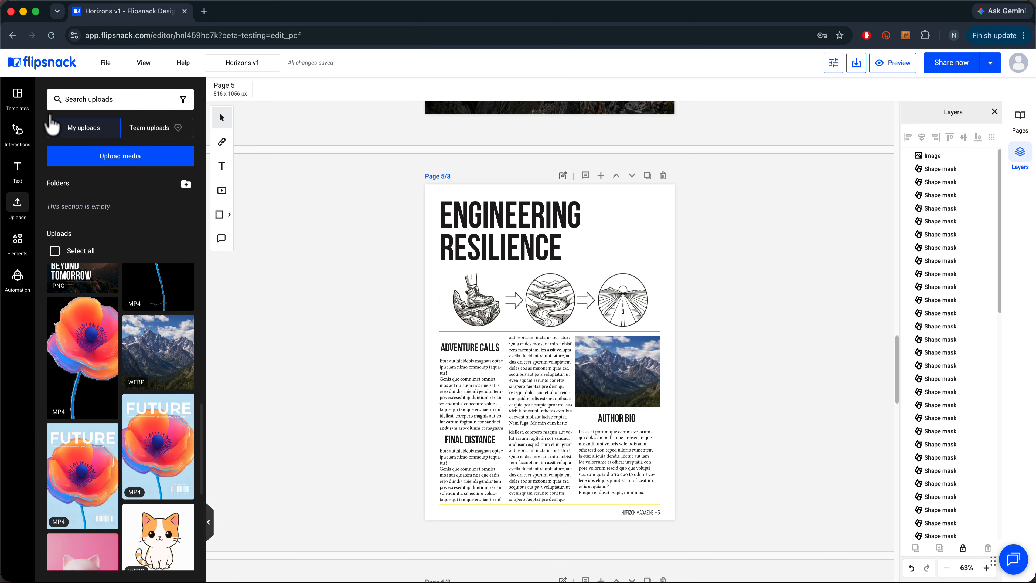
# Add an embedded video widget to page 7, aligned with the text's left margin beneath the MASTER ANYTHING headline
pyautogui.scroll(-15, 702, 244)
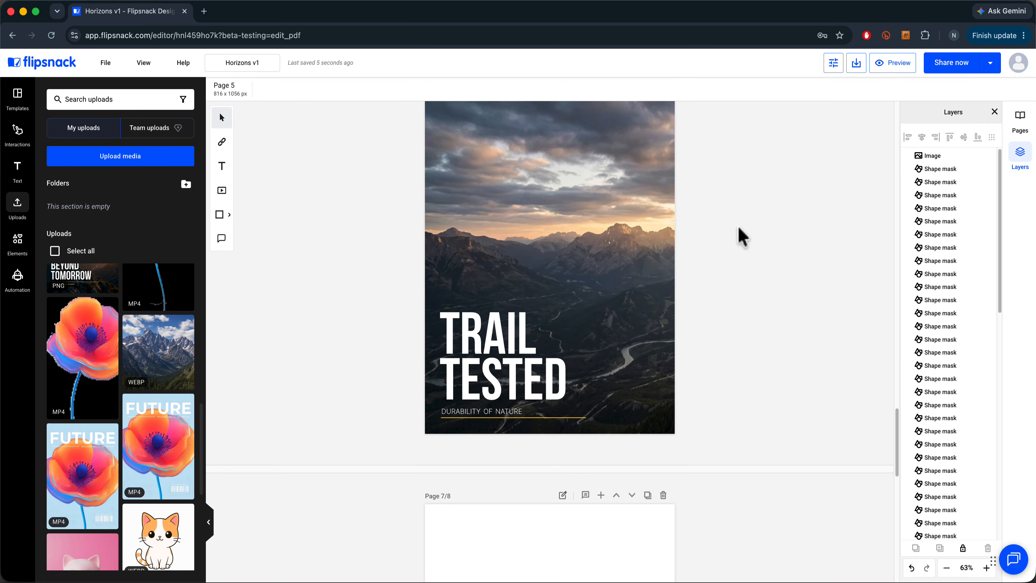
pyautogui.scroll(-3, 744, 237)
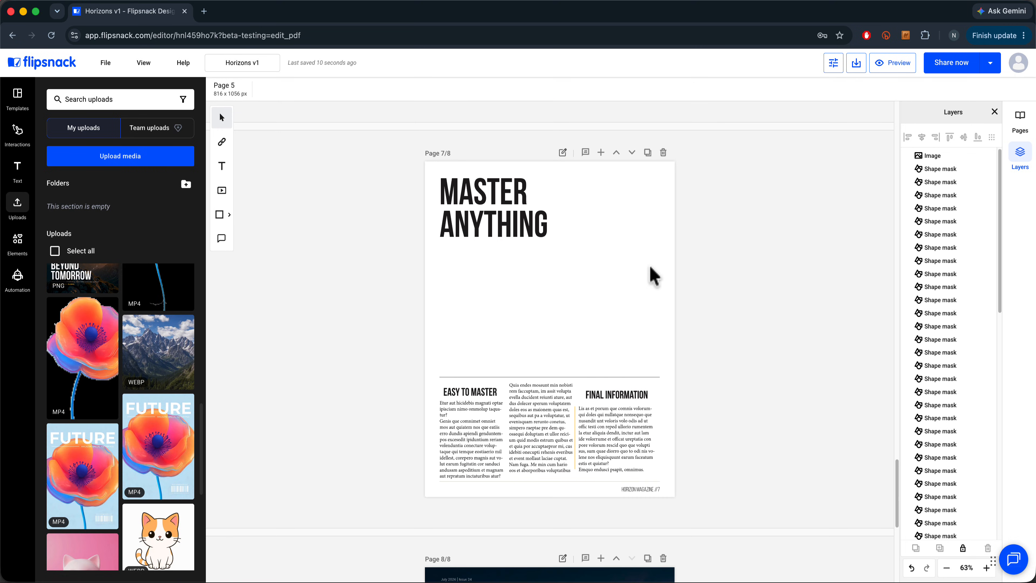
pyautogui.click(18, 132)
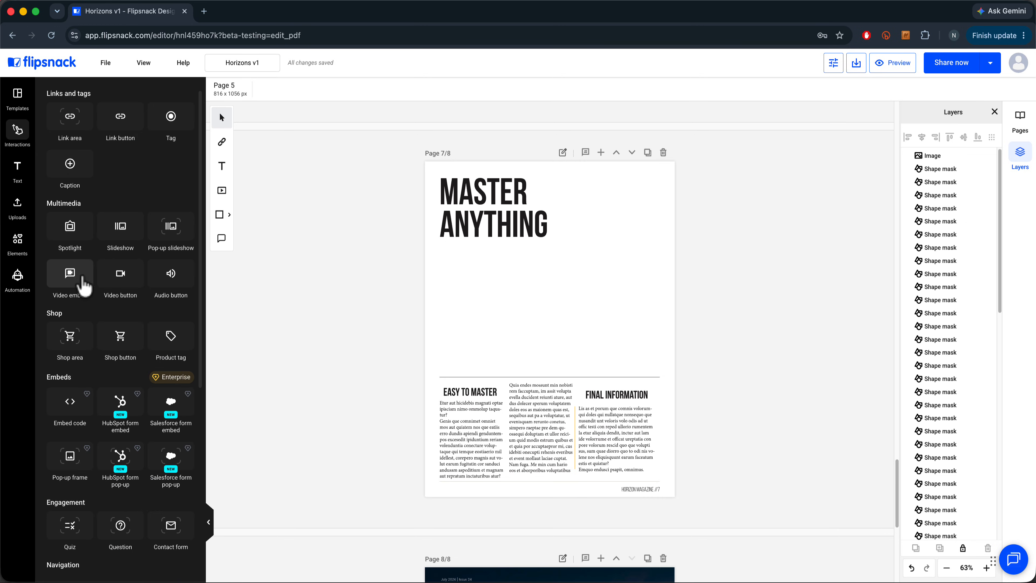
pyautogui.click(83, 286)
pyautogui.moveTo(532, 324); pyautogui.dragTo(481, 281)
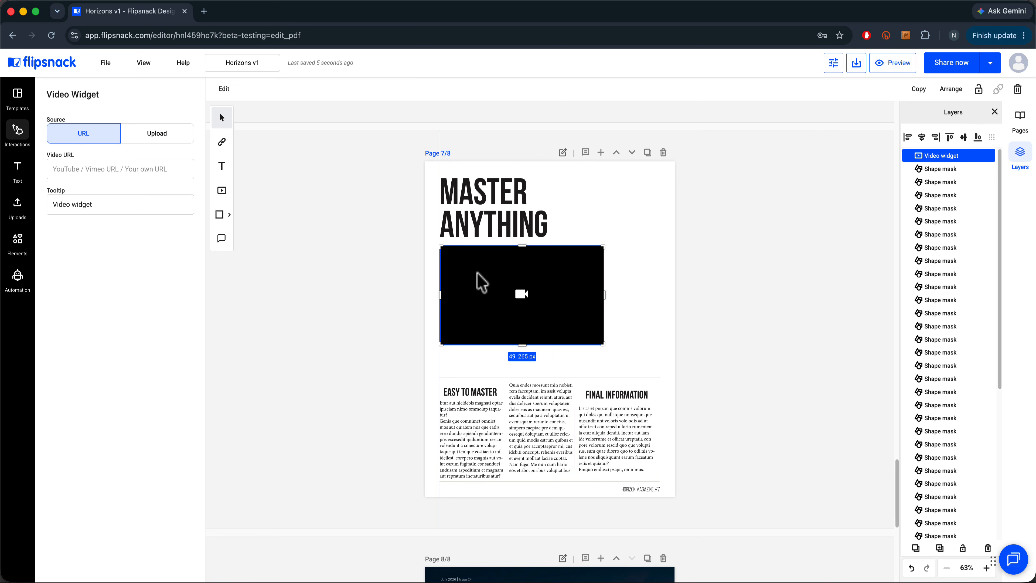
pyautogui.moveTo(603, 344); pyautogui.dragTo(647, 369)
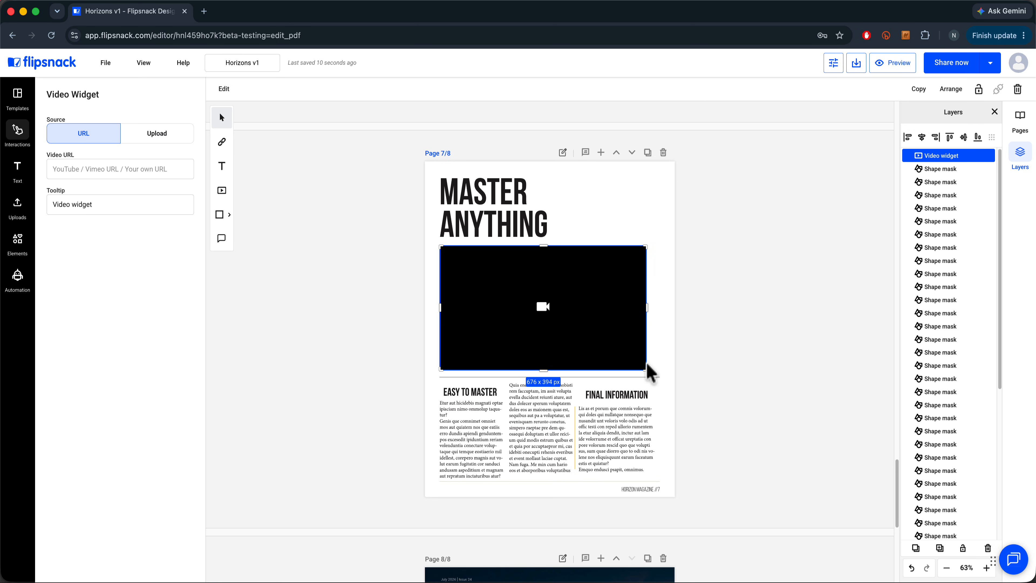
pyautogui.moveTo(647, 308); pyautogui.dragTo(657, 320)
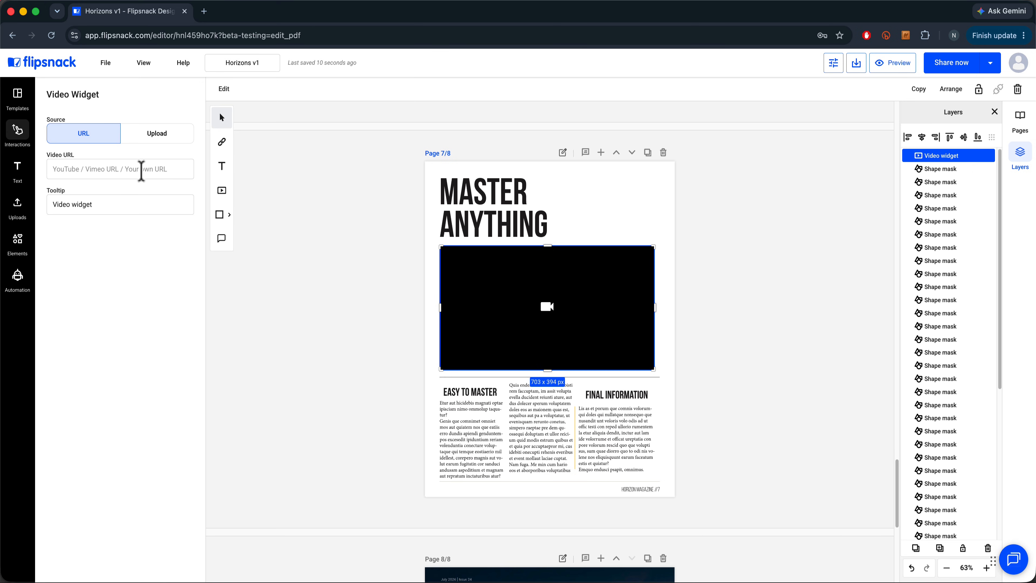
pyautogui.click(141, 169)
pyautogui.press('super+v')
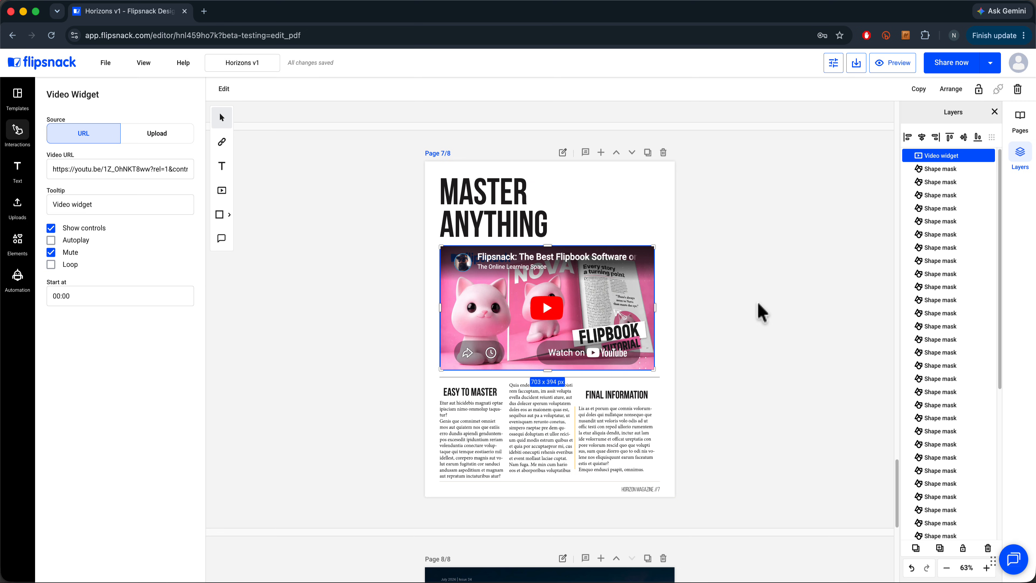
# Preview the flipbook, paging from the page 7 video to the back cover and back to the animated front cover
pyautogui.scroll(2, 777, 324)
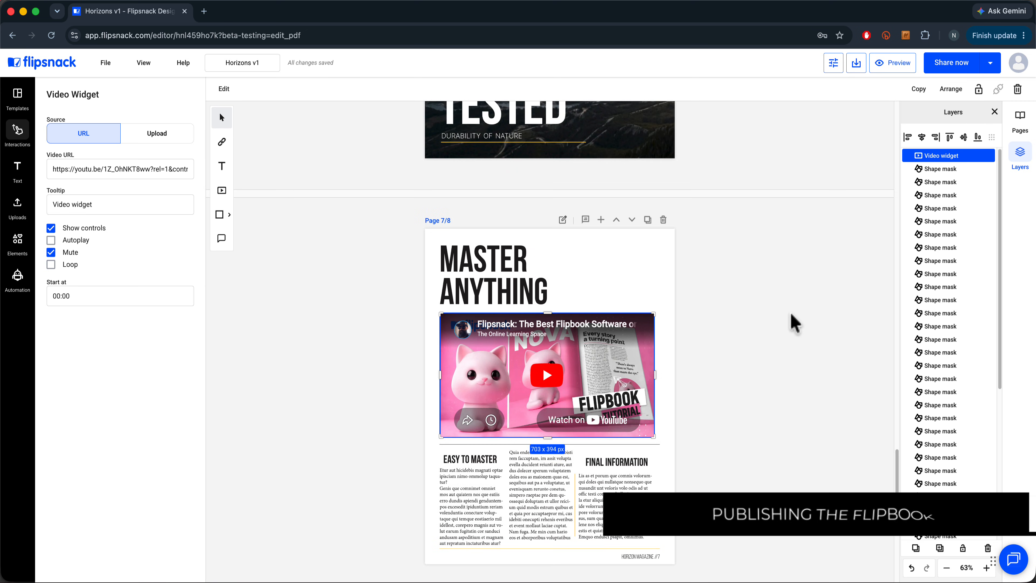
pyautogui.click(899, 66)
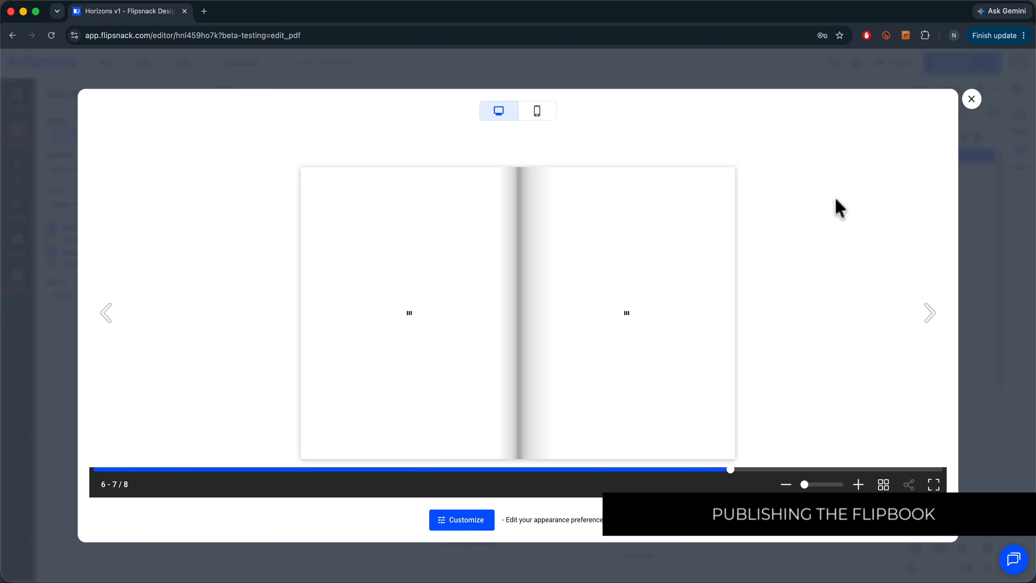
pyautogui.click(930, 319)
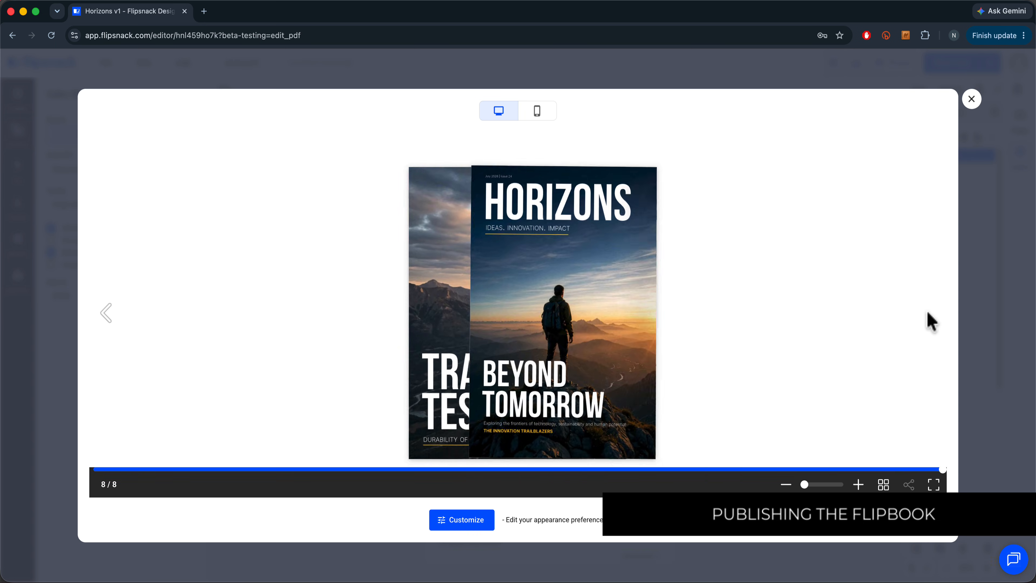
pyautogui.click(106, 313)
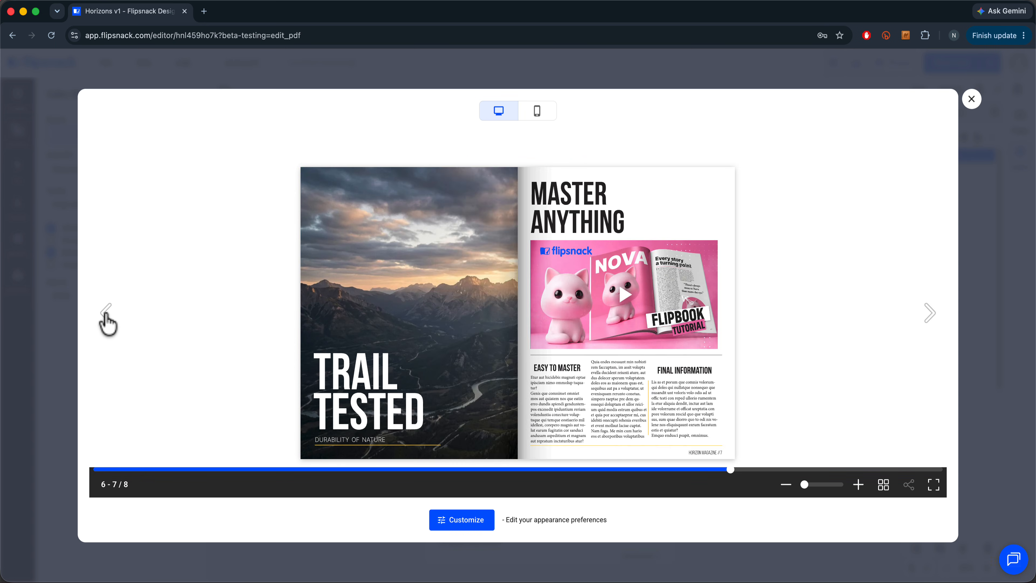
pyautogui.click(106, 312)
pyautogui.click(106, 312)
pyautogui.click(105, 314)
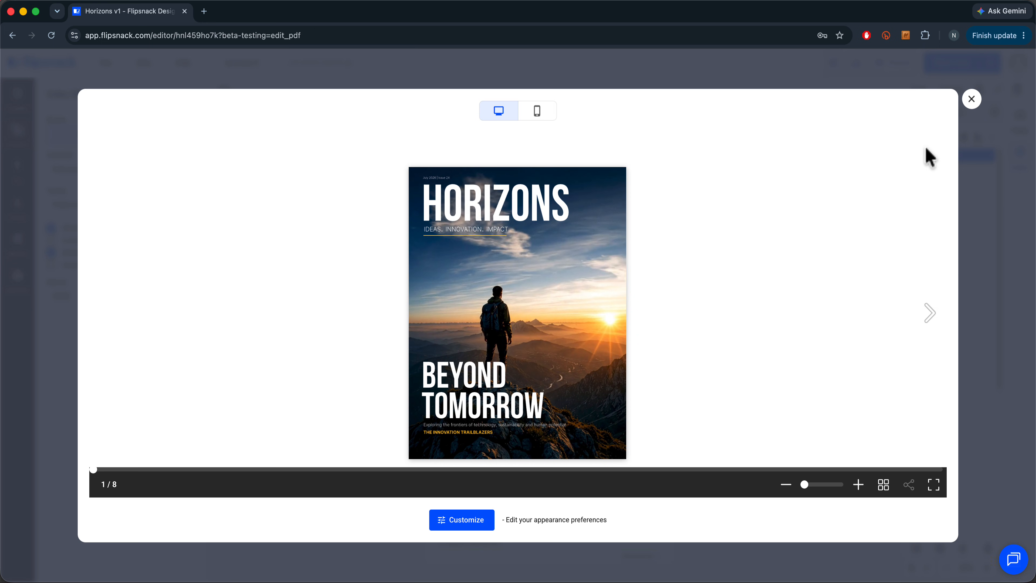
pyautogui.click(971, 100)
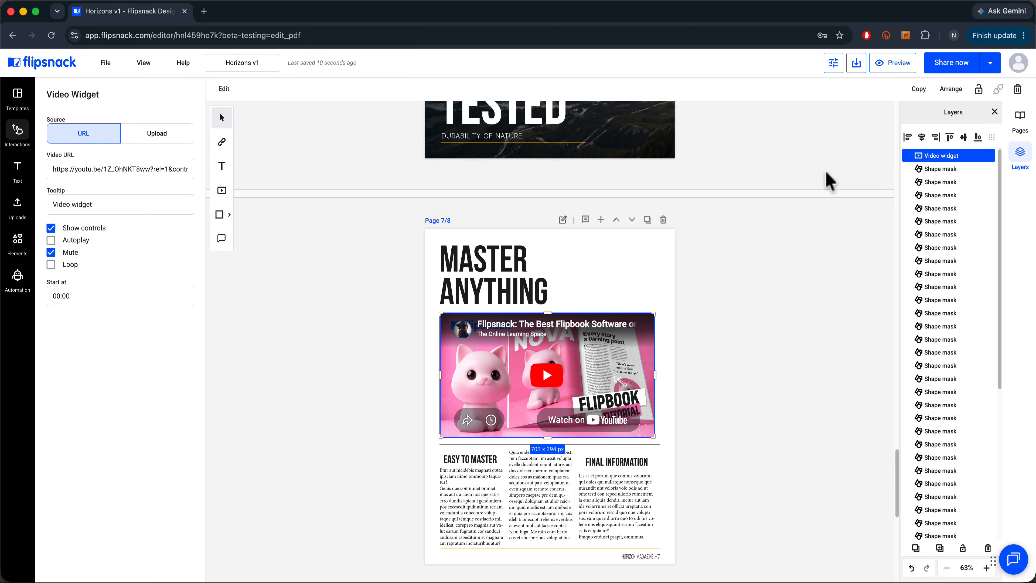
# Publish the flipbook under the title Horizons v1 with Public visibility
pyautogui.click(961, 65)
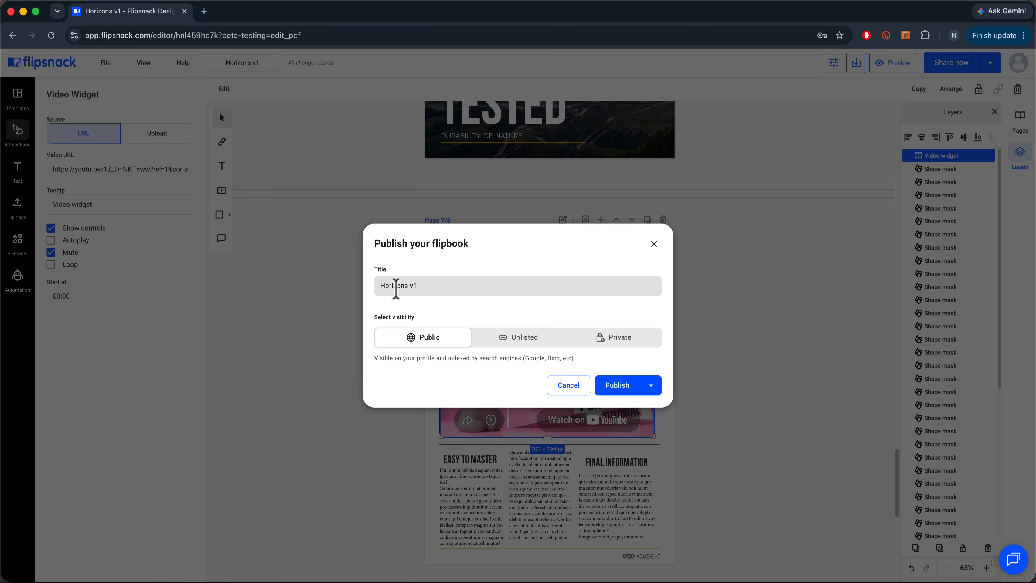
pyautogui.moveTo(430, 285); pyautogui.dragTo(359, 295)
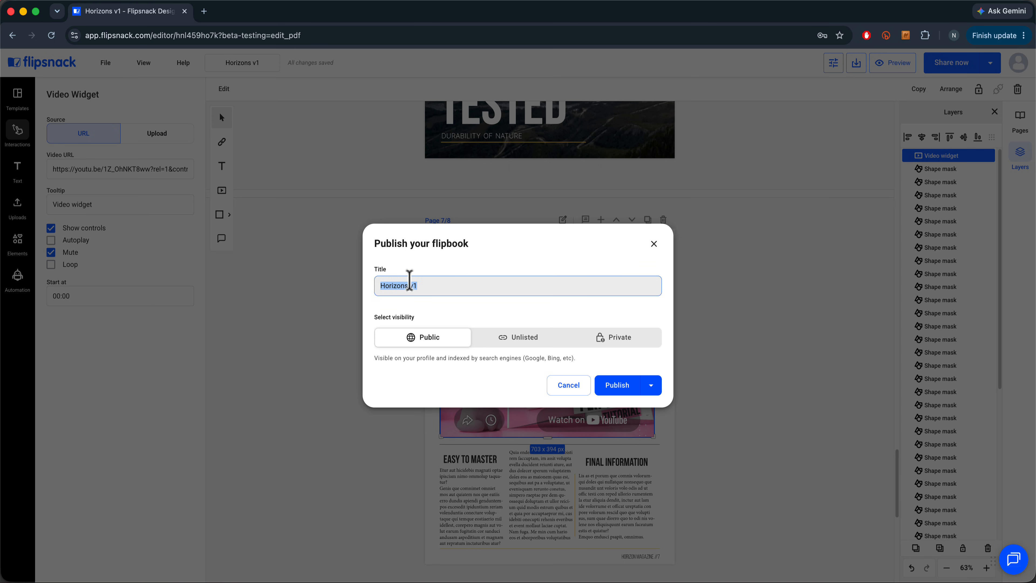
pyautogui.click(617, 384)
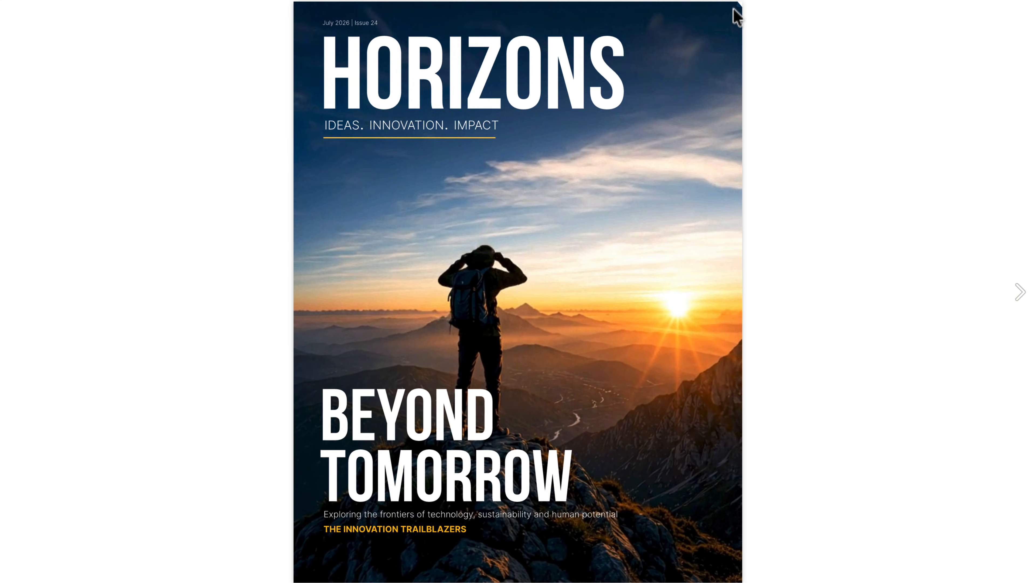
# Page through the published flipbook from the front cover to the back cover, checking the animated images and embedded video
pyautogui.moveTo(737, 12); pyautogui.dragTo(223, 39)
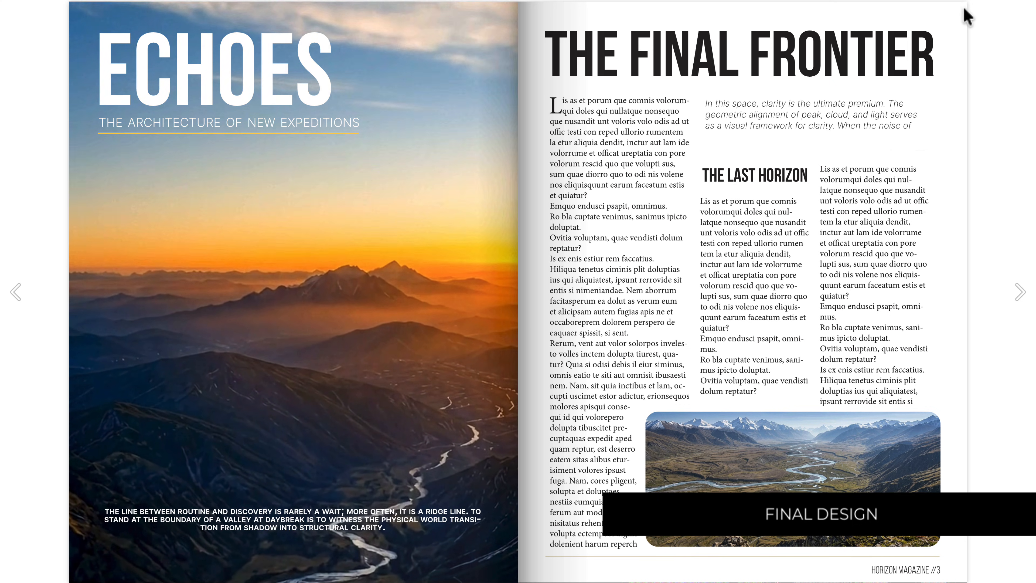
pyautogui.moveTo(964, 11); pyautogui.dragTo(827, 39)
pyautogui.moveTo(746, 51); pyautogui.dragTo(306, 24)
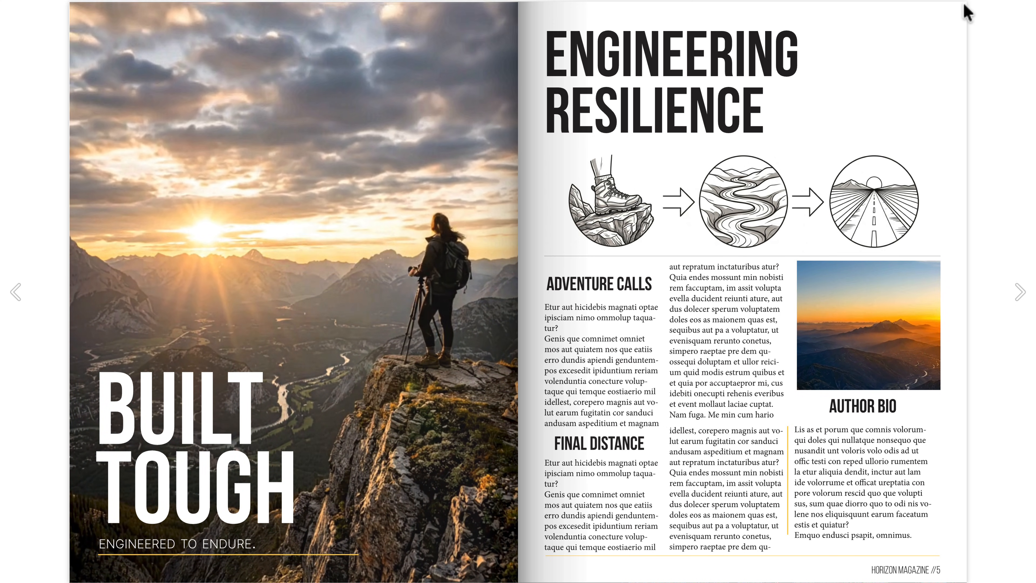
pyautogui.moveTo(966, 12); pyautogui.dragTo(349, 41)
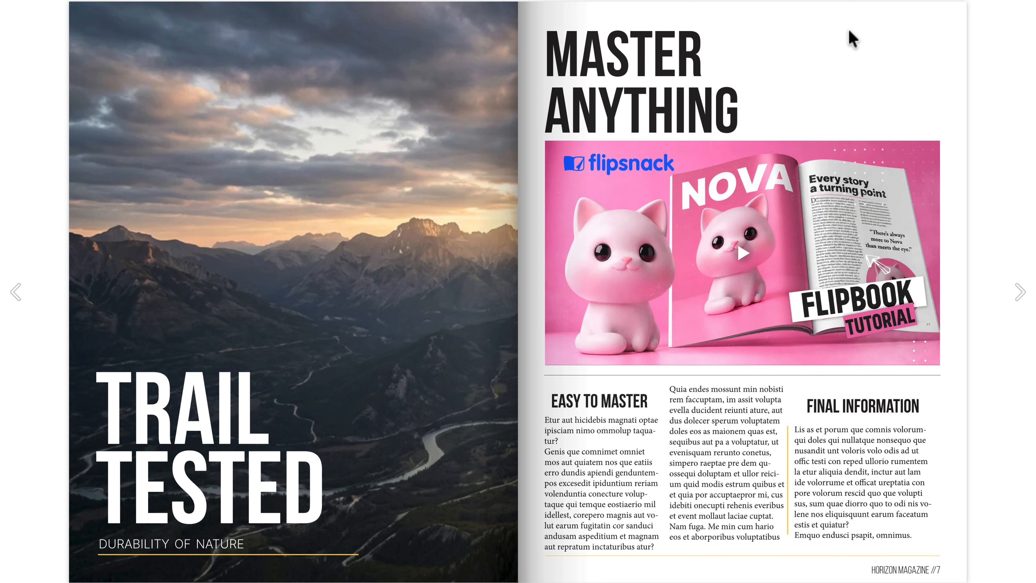
pyautogui.moveTo(956, 14); pyautogui.dragTo(439, 32)
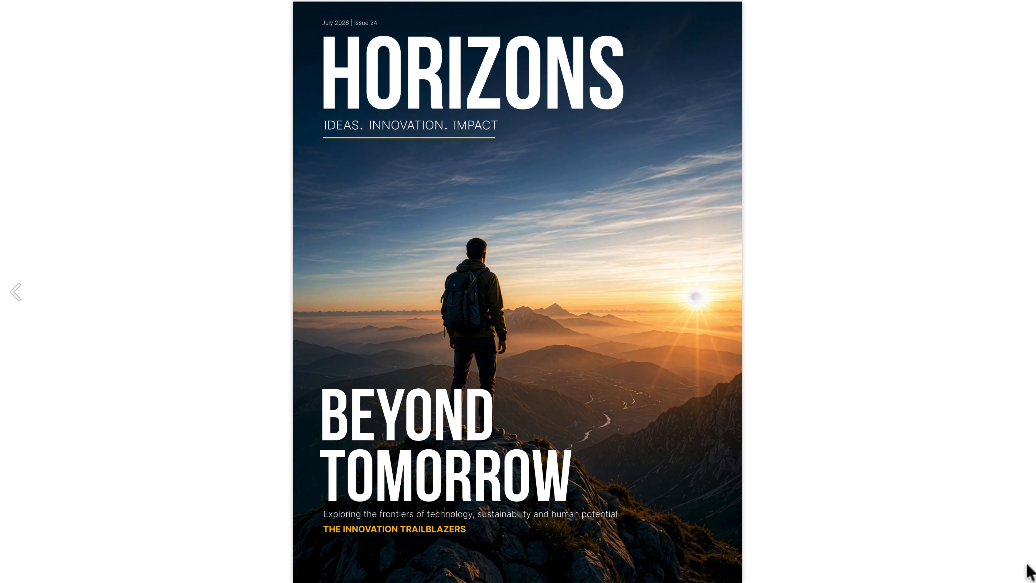
pyautogui.click(12, 542)
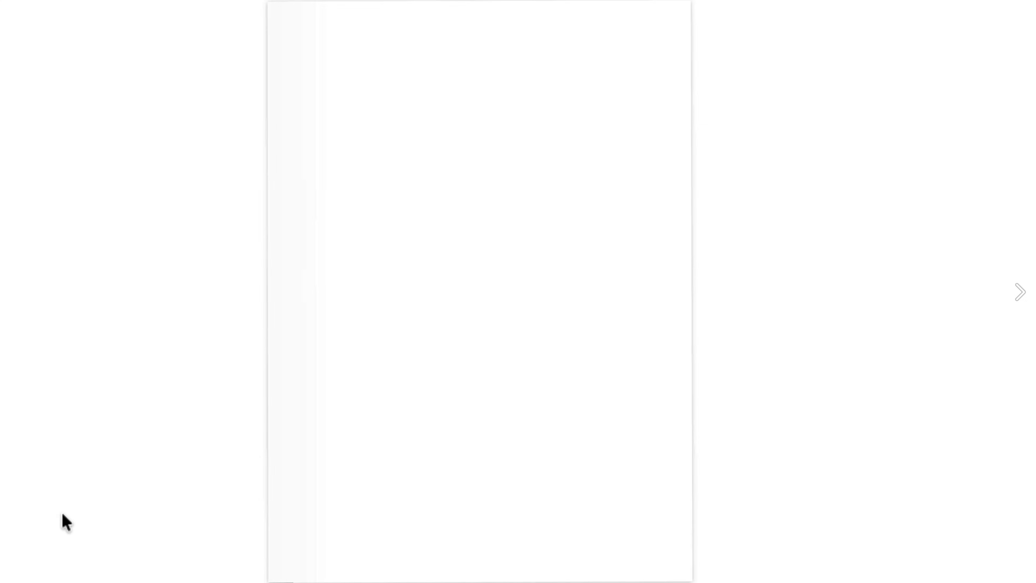